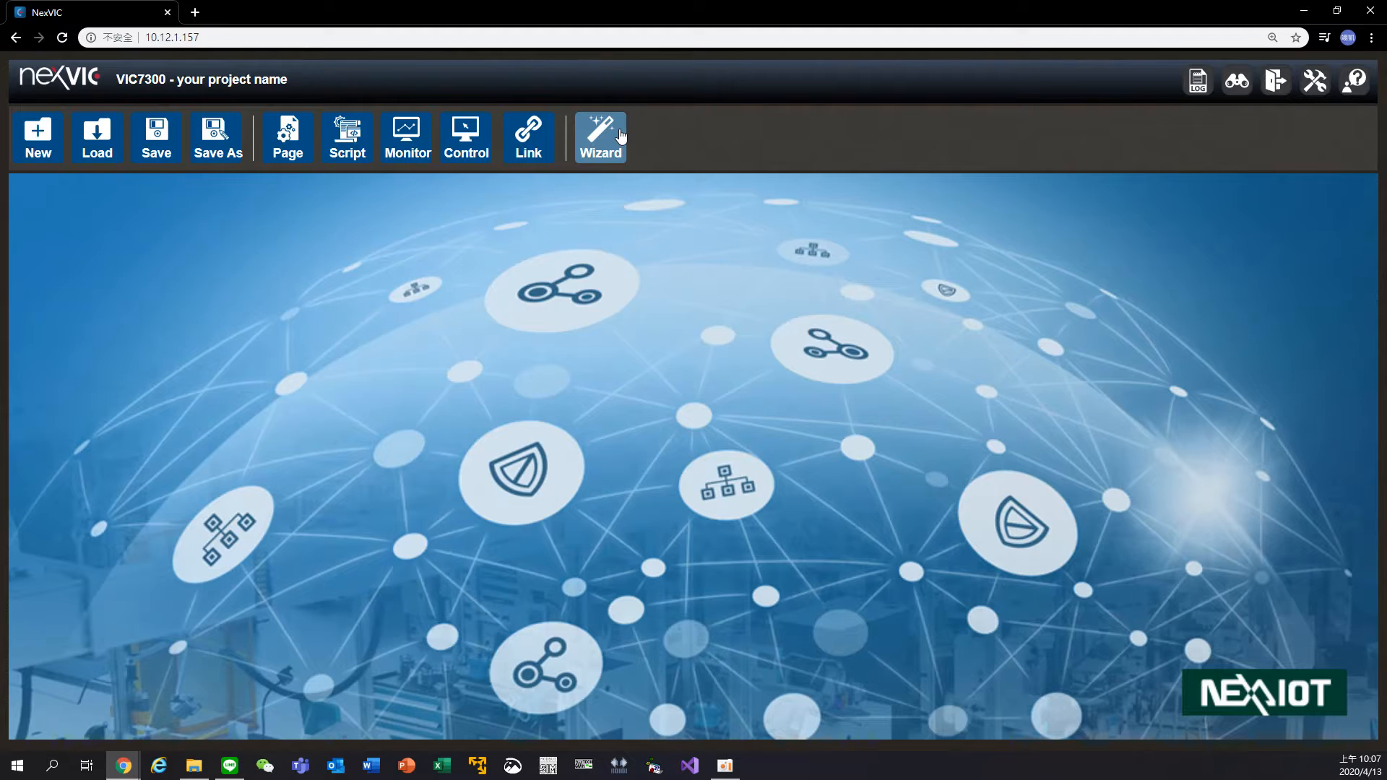
Step: Start the Learn OCR Font wizard with From Capture Card as the data source and proceed to the source settings
left_click(620, 137)
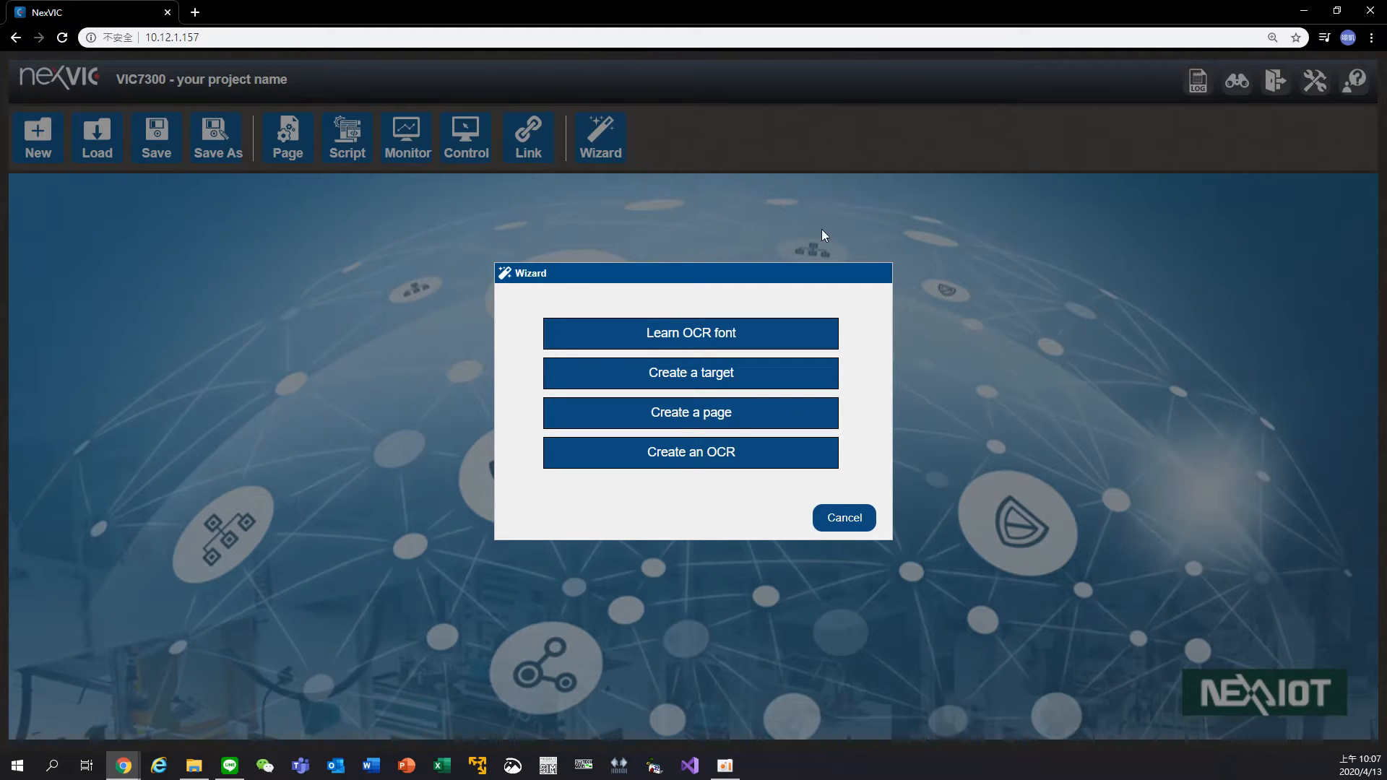
left_click(817, 333)
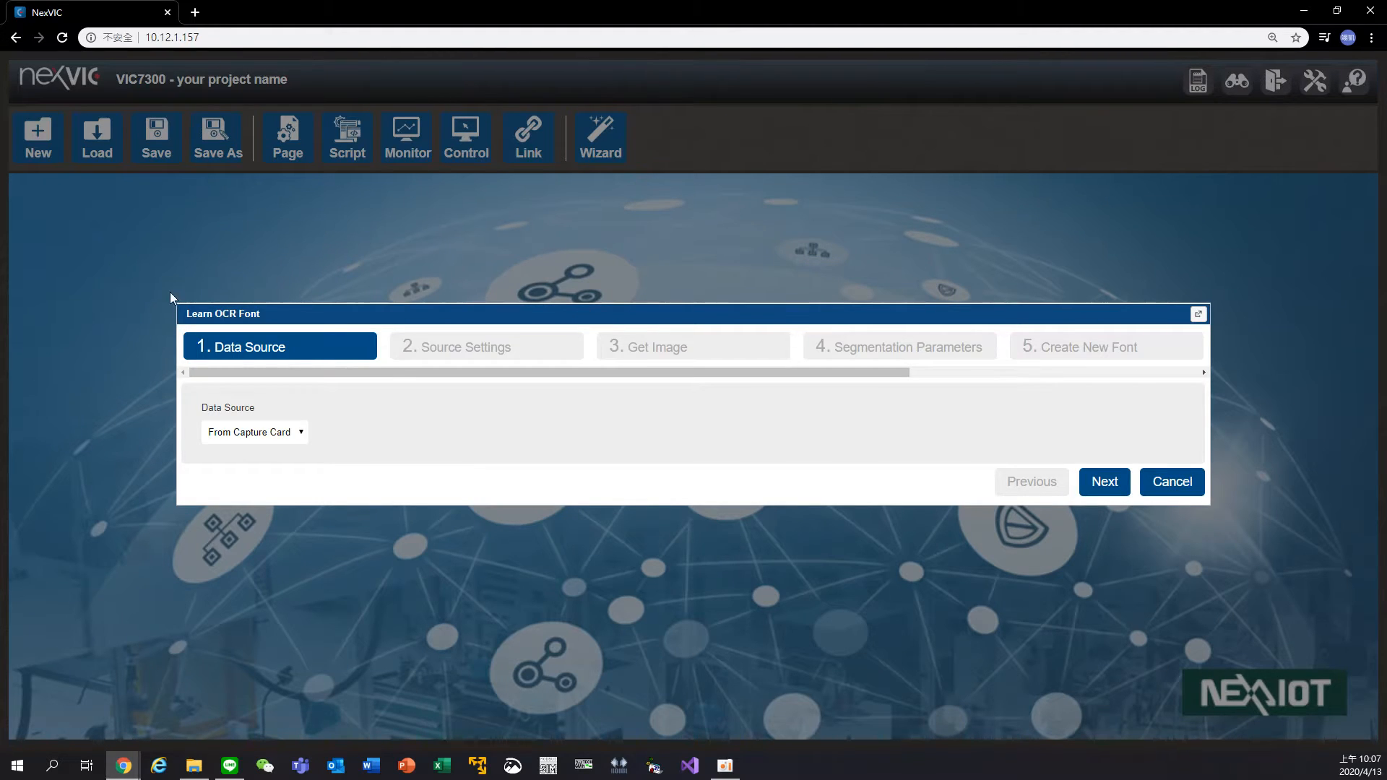
mouse_move(206, 373)
left_mouse_down()
mouse_move(506, 379)
mouse_move(201, 375)
left_mouse_up()
left_click(302, 432)
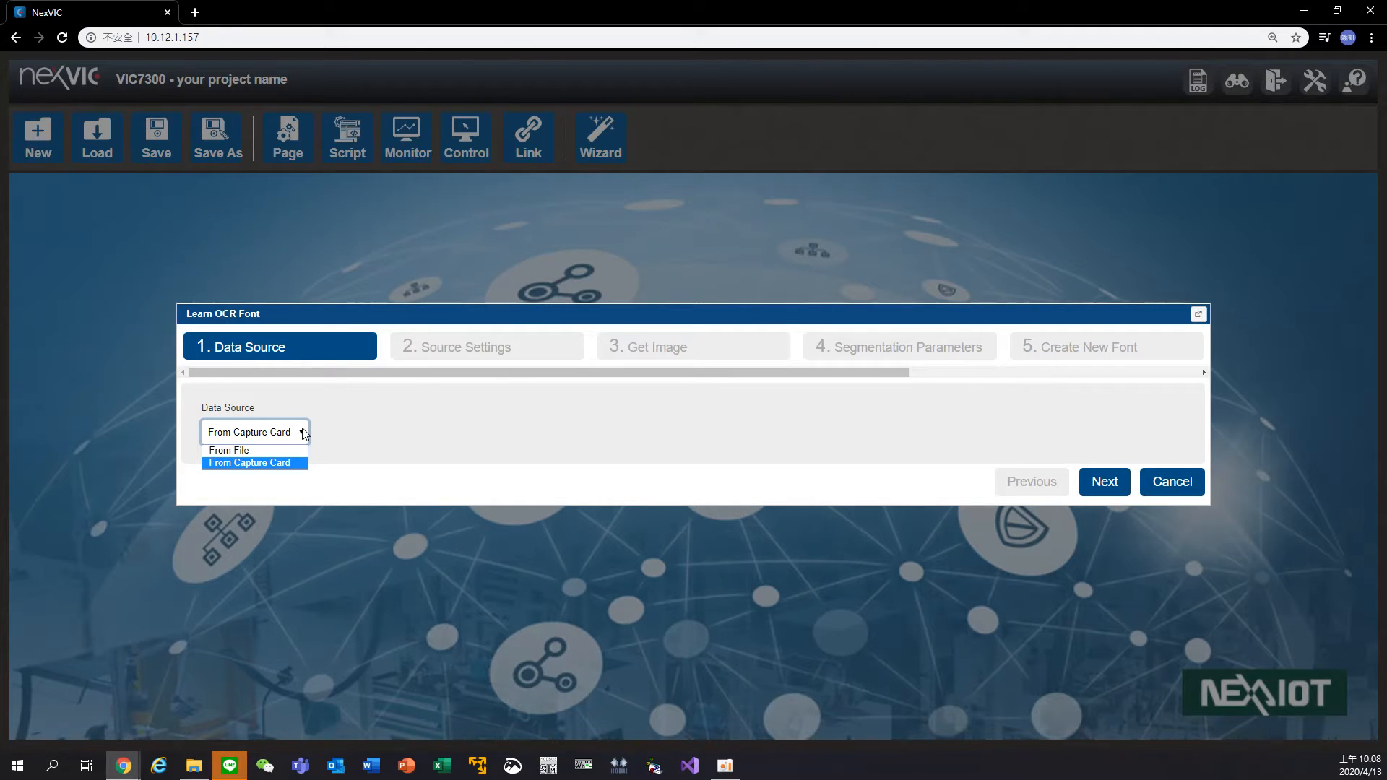
left_click(302, 432)
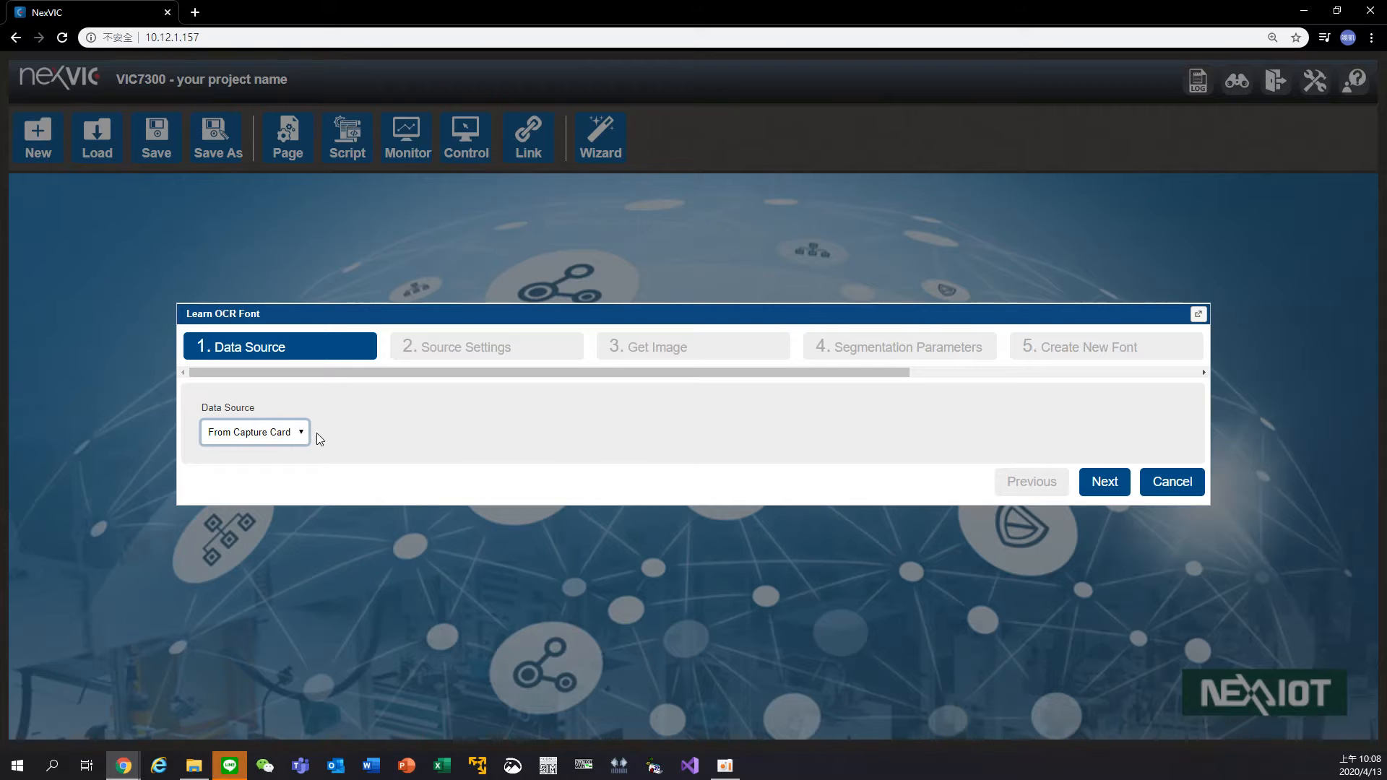
left_click(1098, 481)
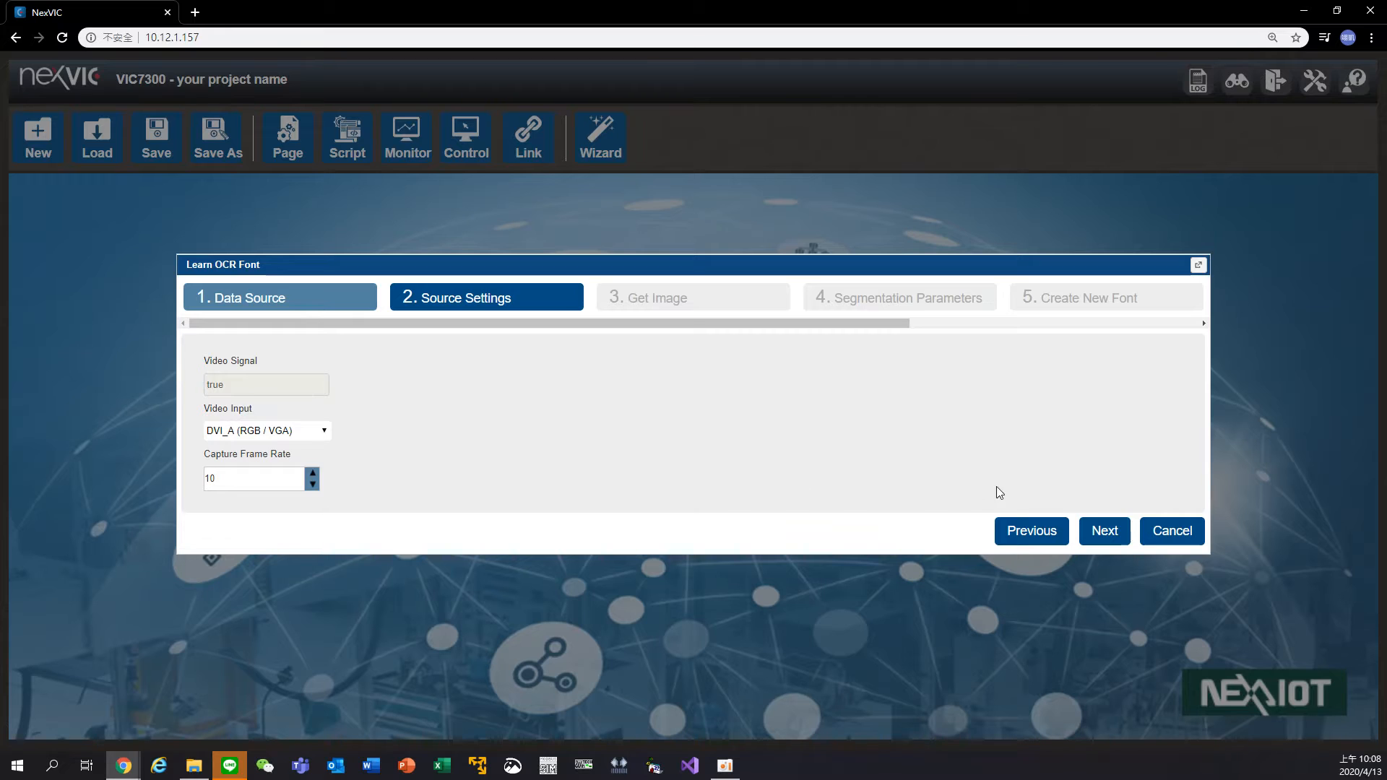
Step: Accept the DVI_A (RGB / VGA) source settings, capture an image of the demo table, and continue to the segmentation parameters
left_click(1101, 534)
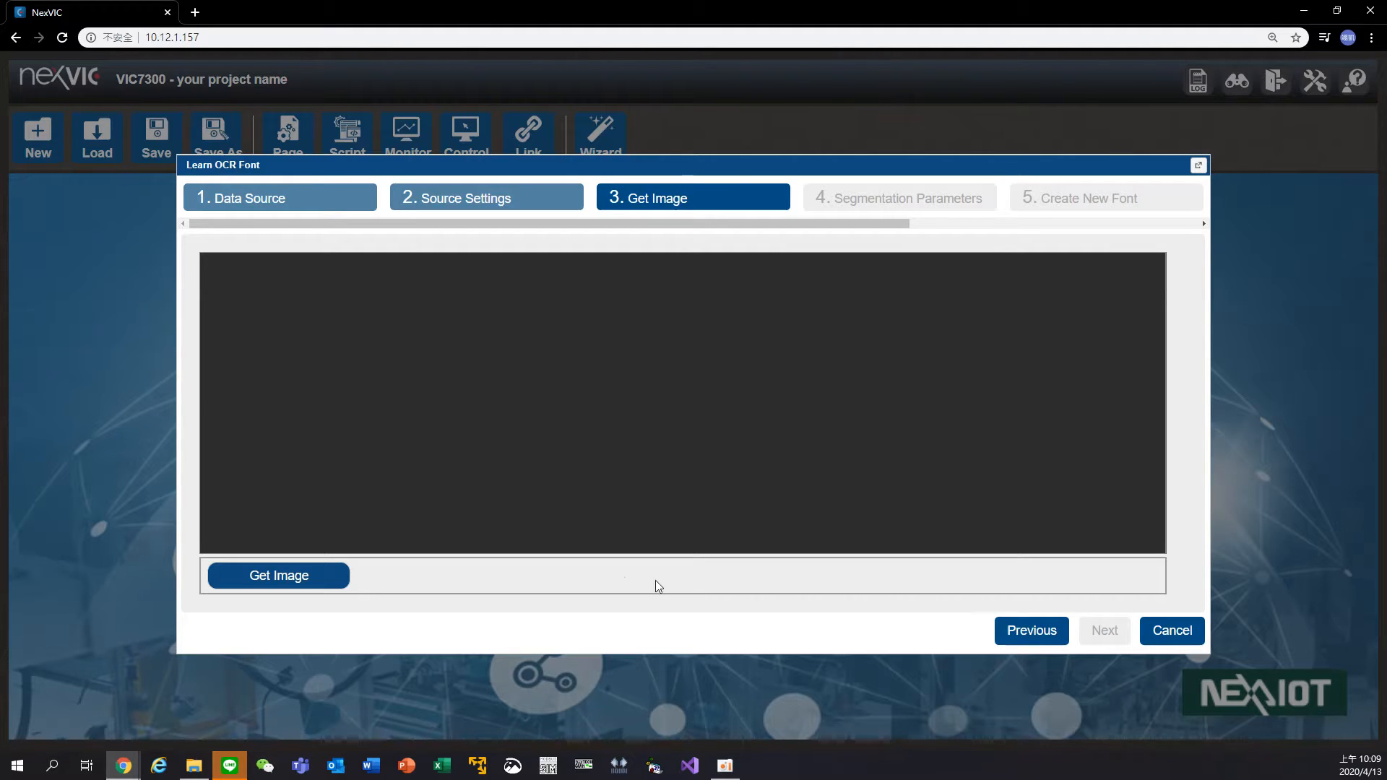
left_click(338, 576)
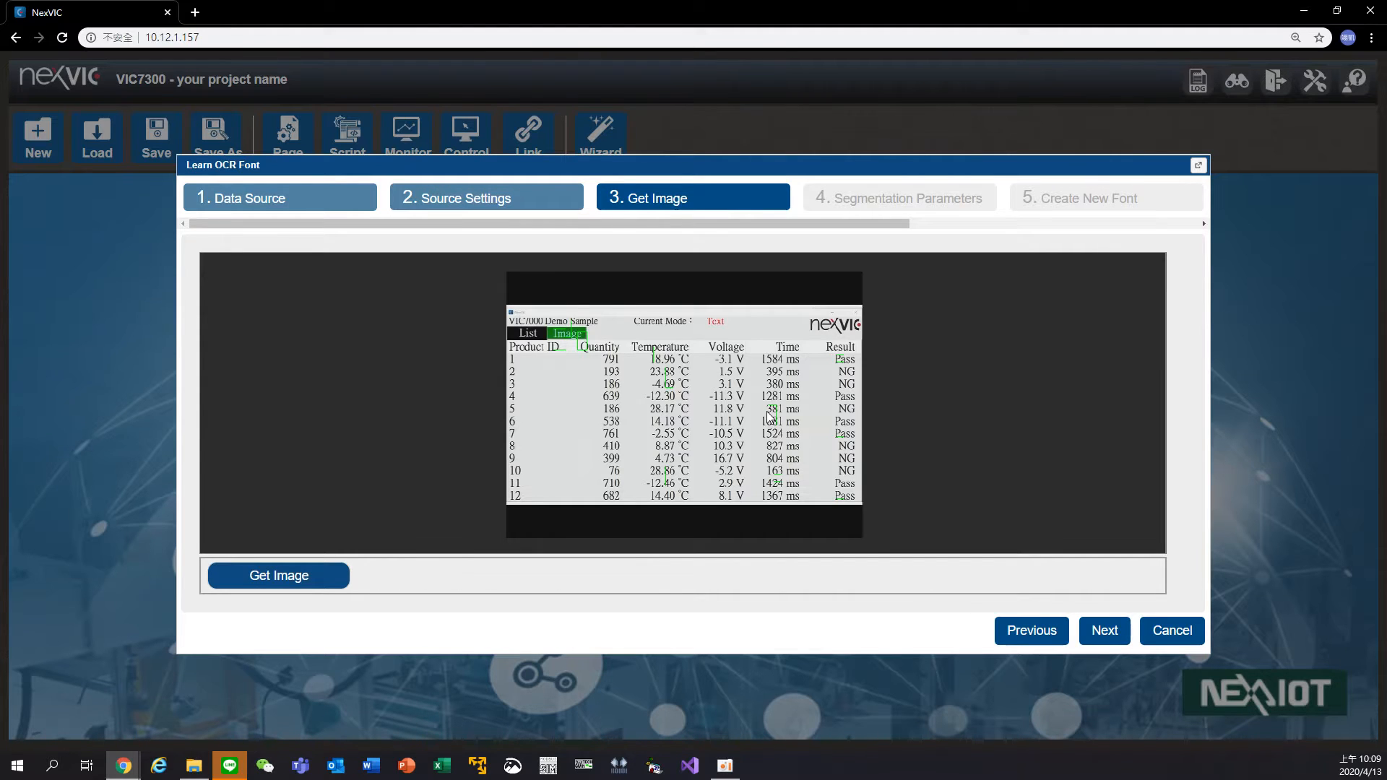
scroll(770, 426, "up", 5)
scroll(798, 436, "up", 4)
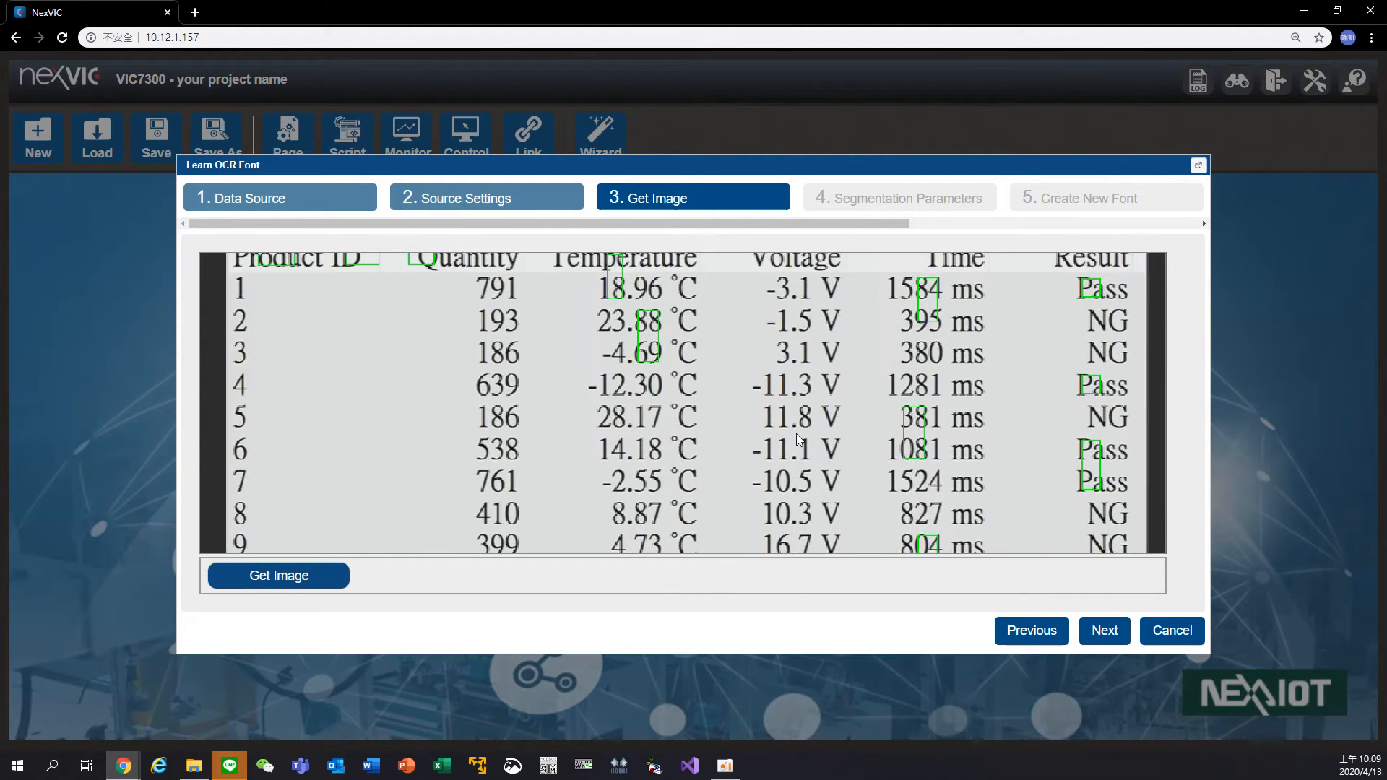
scroll(796, 433, "down", 9)
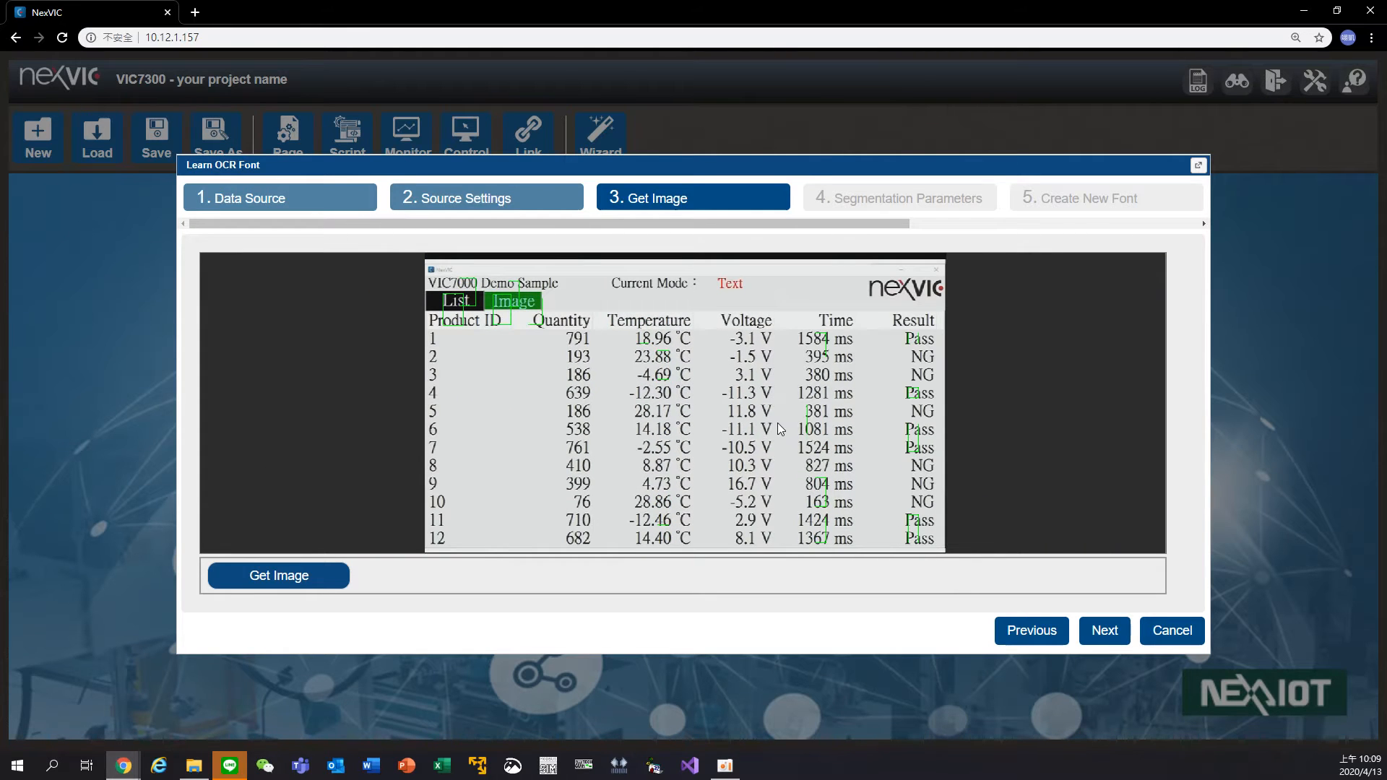
mouse_move(781, 429)
left_mouse_down()
mouse_move(649, 424)
mouse_move(878, 436)
mouse_move(898, 378)
mouse_move(669, 378)
mouse_move(650, 462)
mouse_move(831, 419)
mouse_move(770, 451)
mouse_move(768, 426)
left_mouse_up()
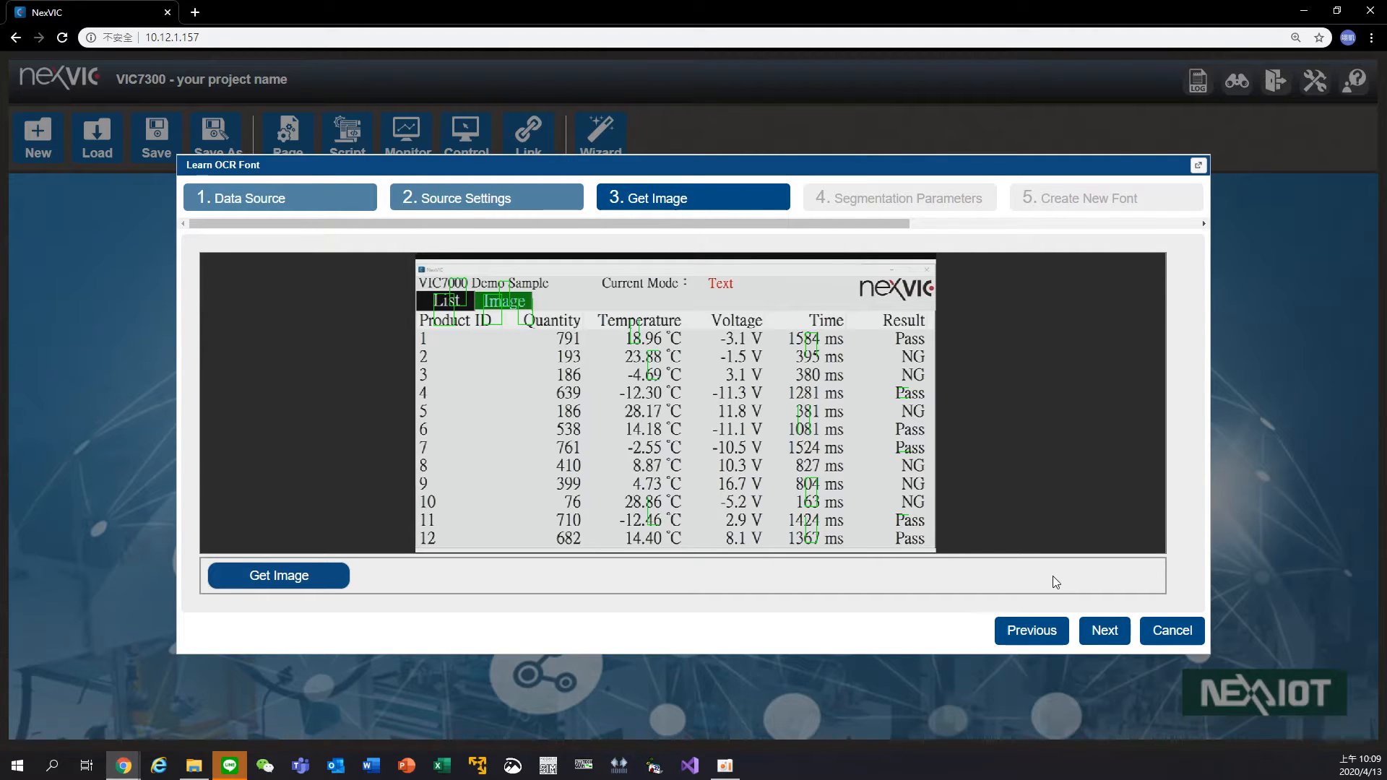
left_click(1103, 626)
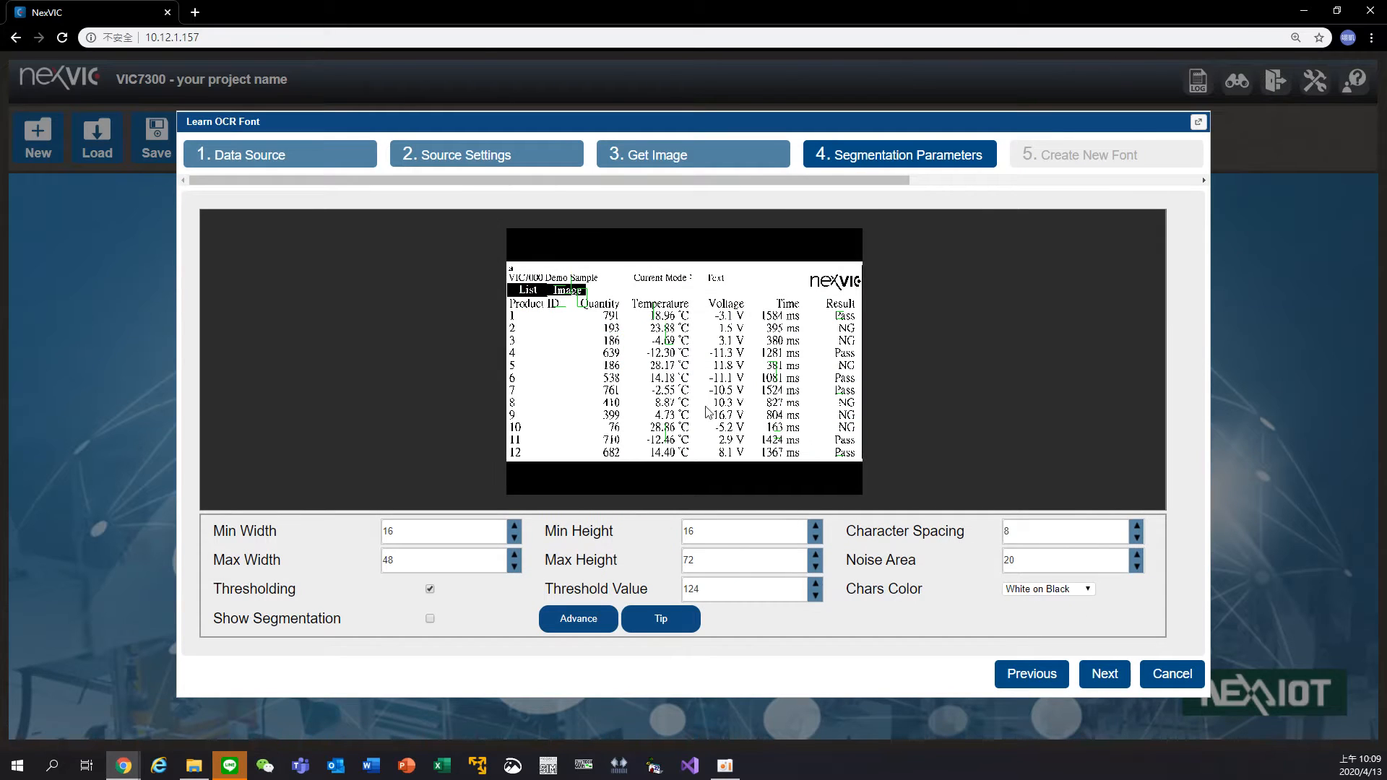
Step: Turn thresholding off and back on to compare the original and binarized text in the Temperature column
scroll(624, 383, "up", 5)
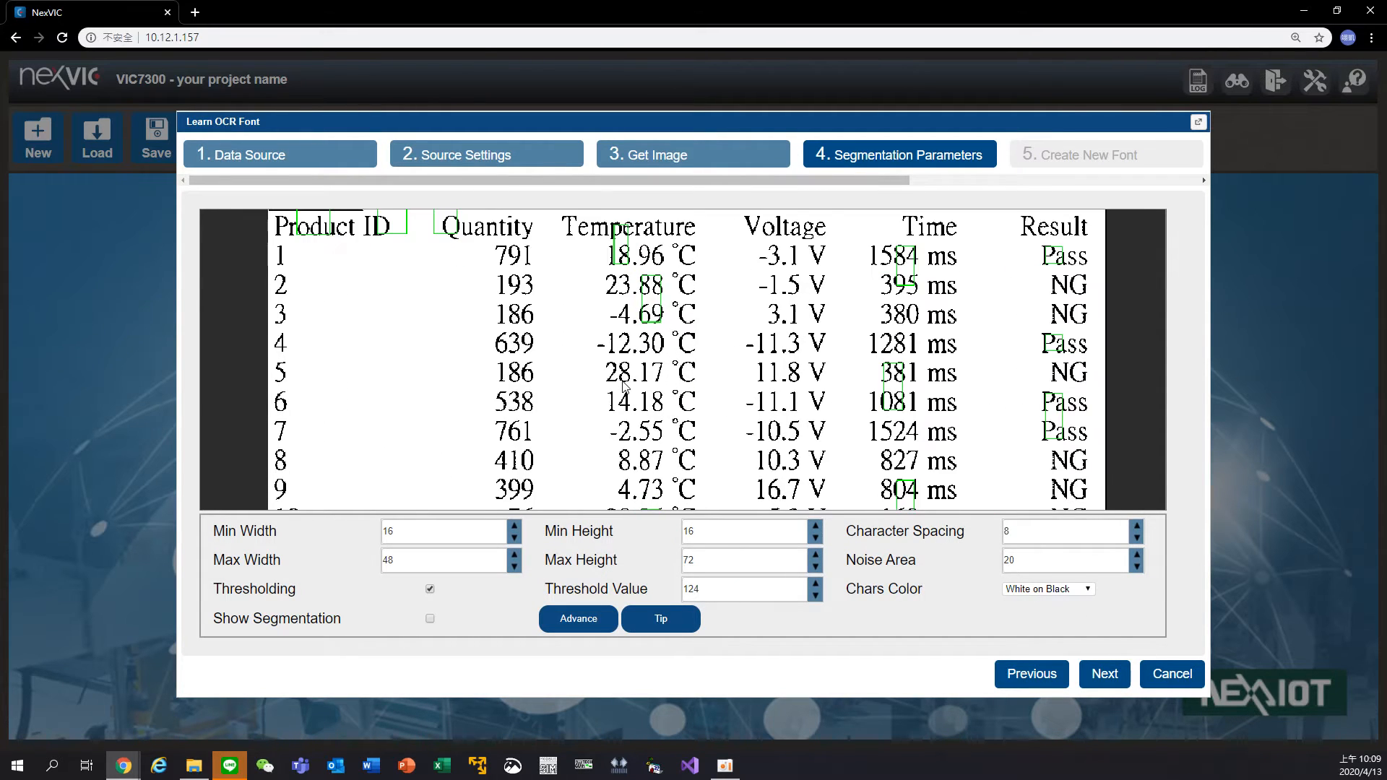
scroll(625, 353, "up", 3)
left_click_drag(653, 366, 704, 441)
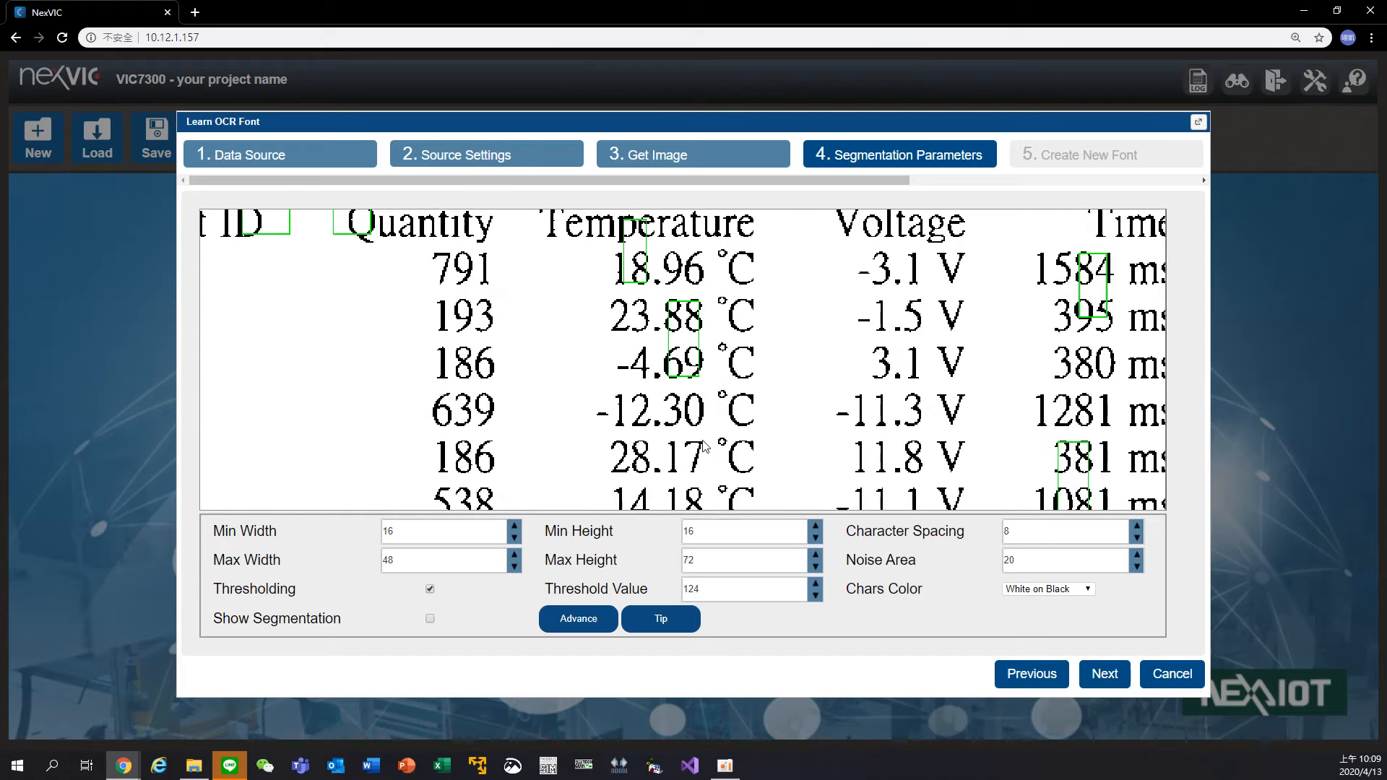
scroll(704, 440, "up", 1)
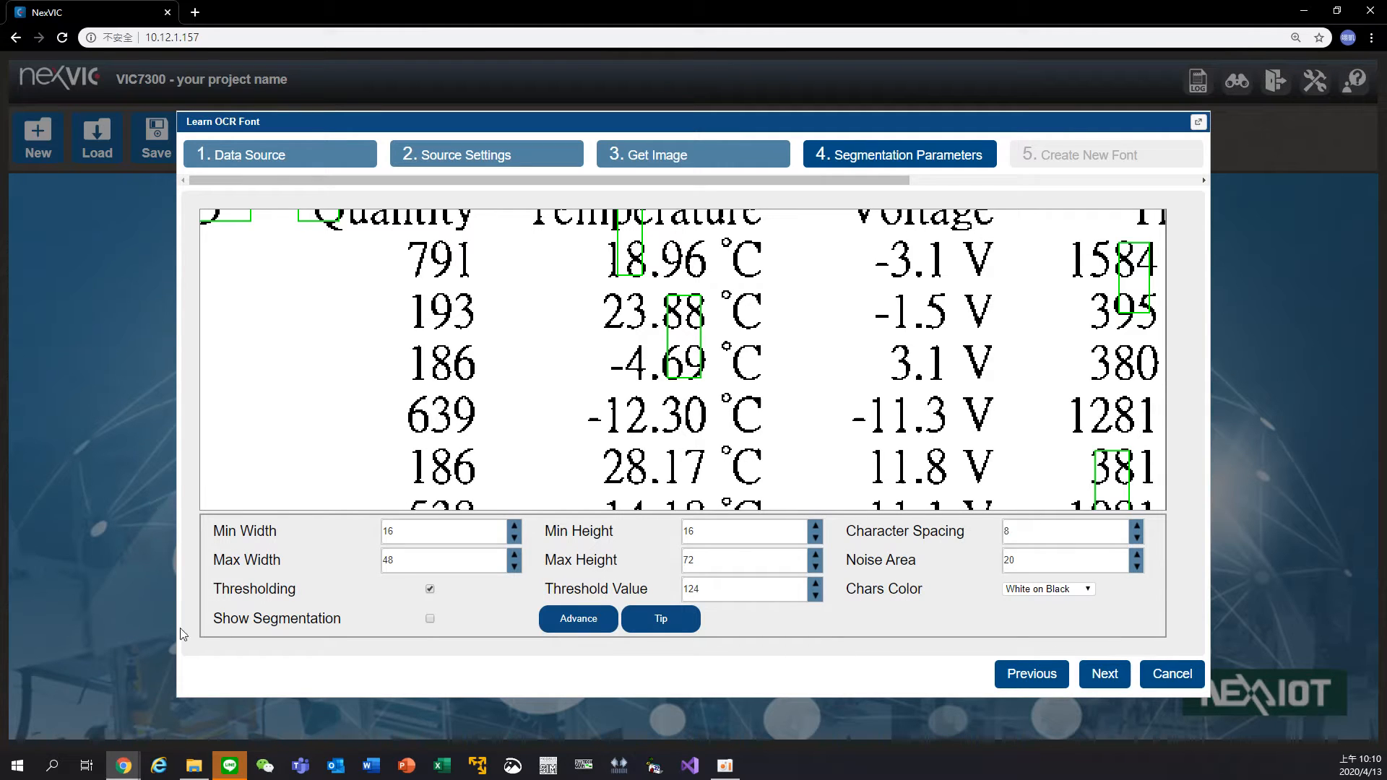
left_click(431, 590)
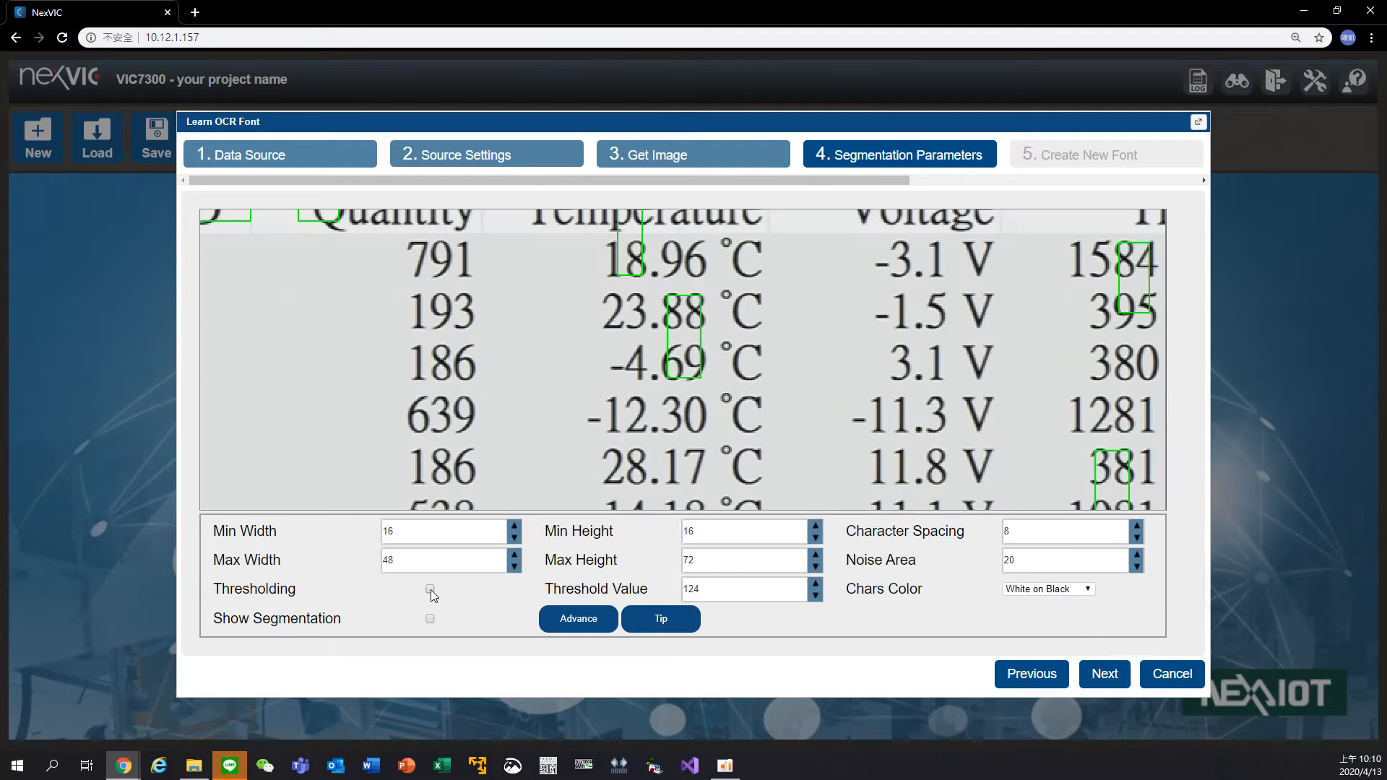
left_click(431, 591)
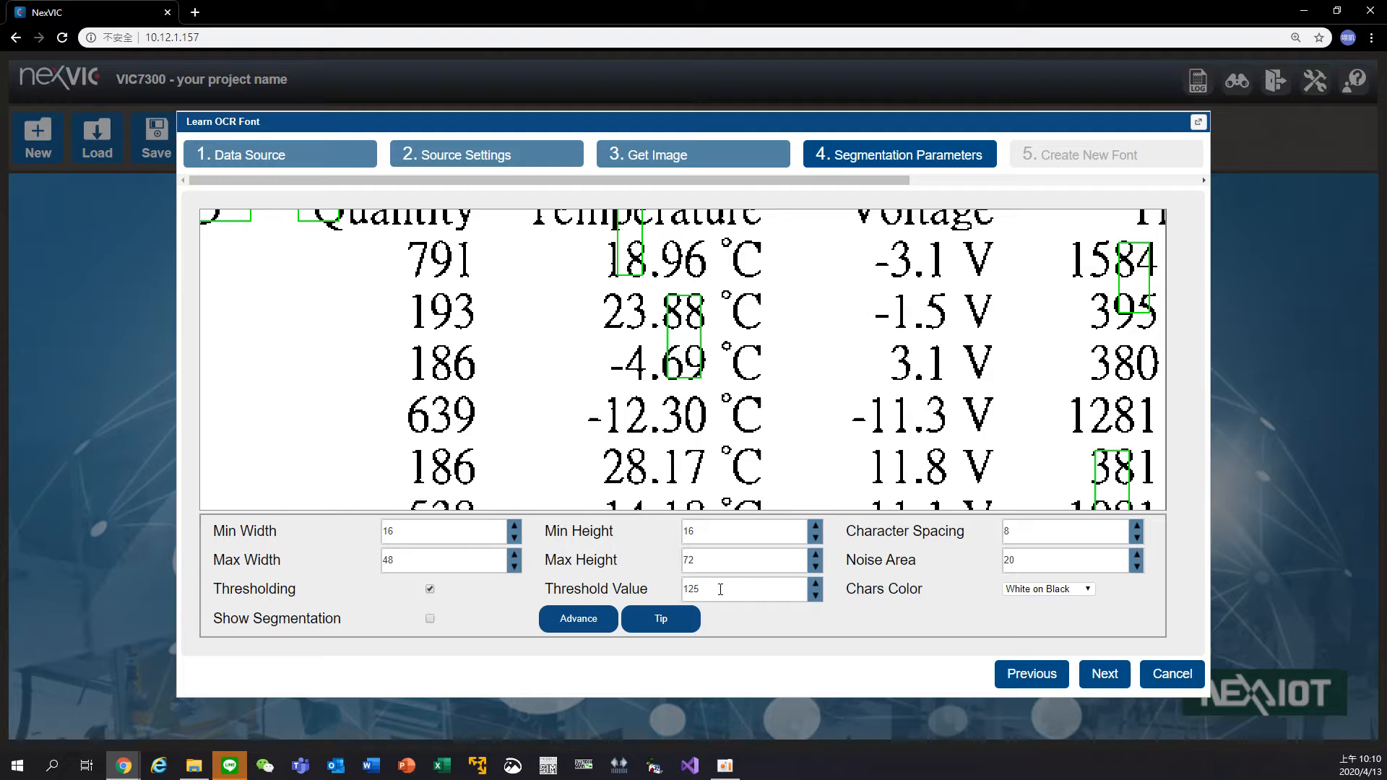
Step: Try higher threshold values up to 148, then set the threshold value to 128
scroll(721, 589, "up", 2)
scroll(720, 590, "up", 4)
scroll(720, 590, "up", 2)
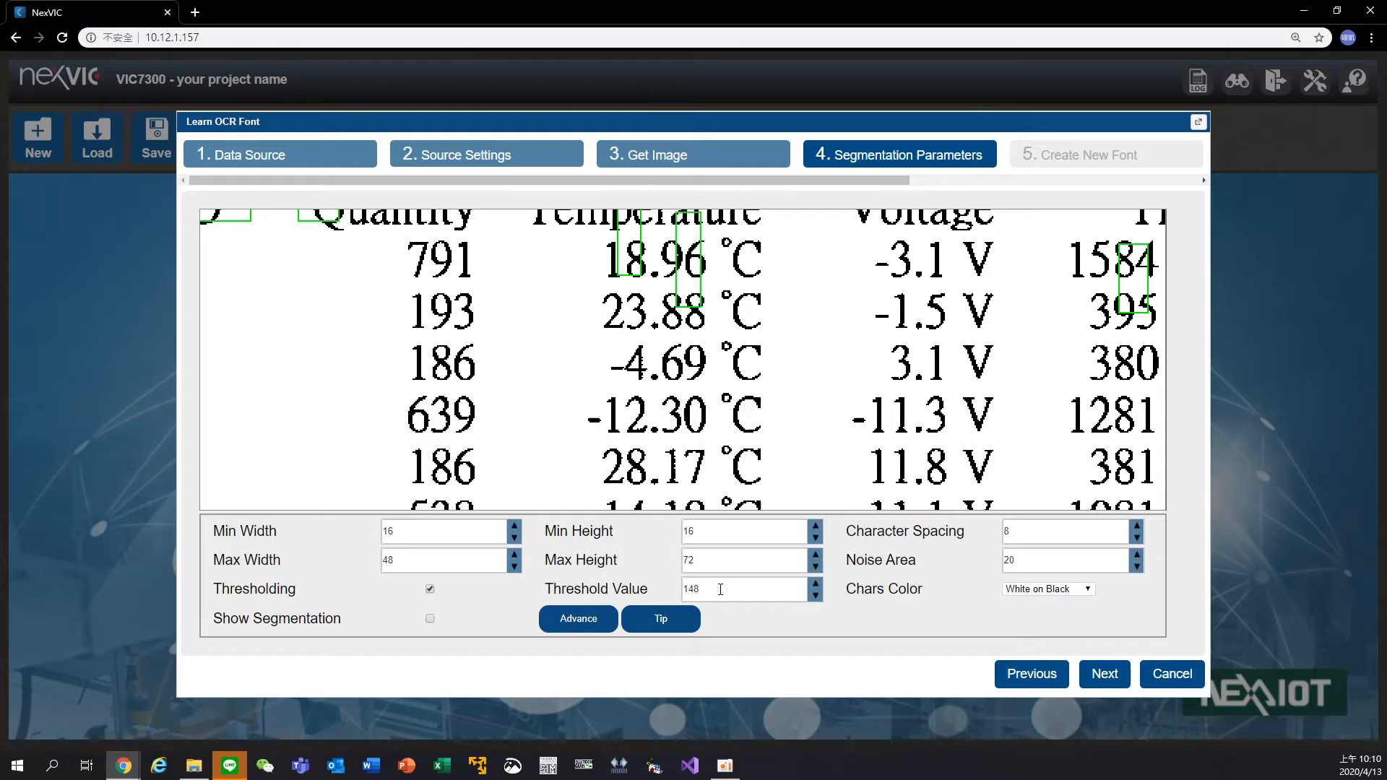
scroll(720, 590, "down", 3)
scroll(720, 590, "down", 4)
scroll(720, 590, "down", 2)
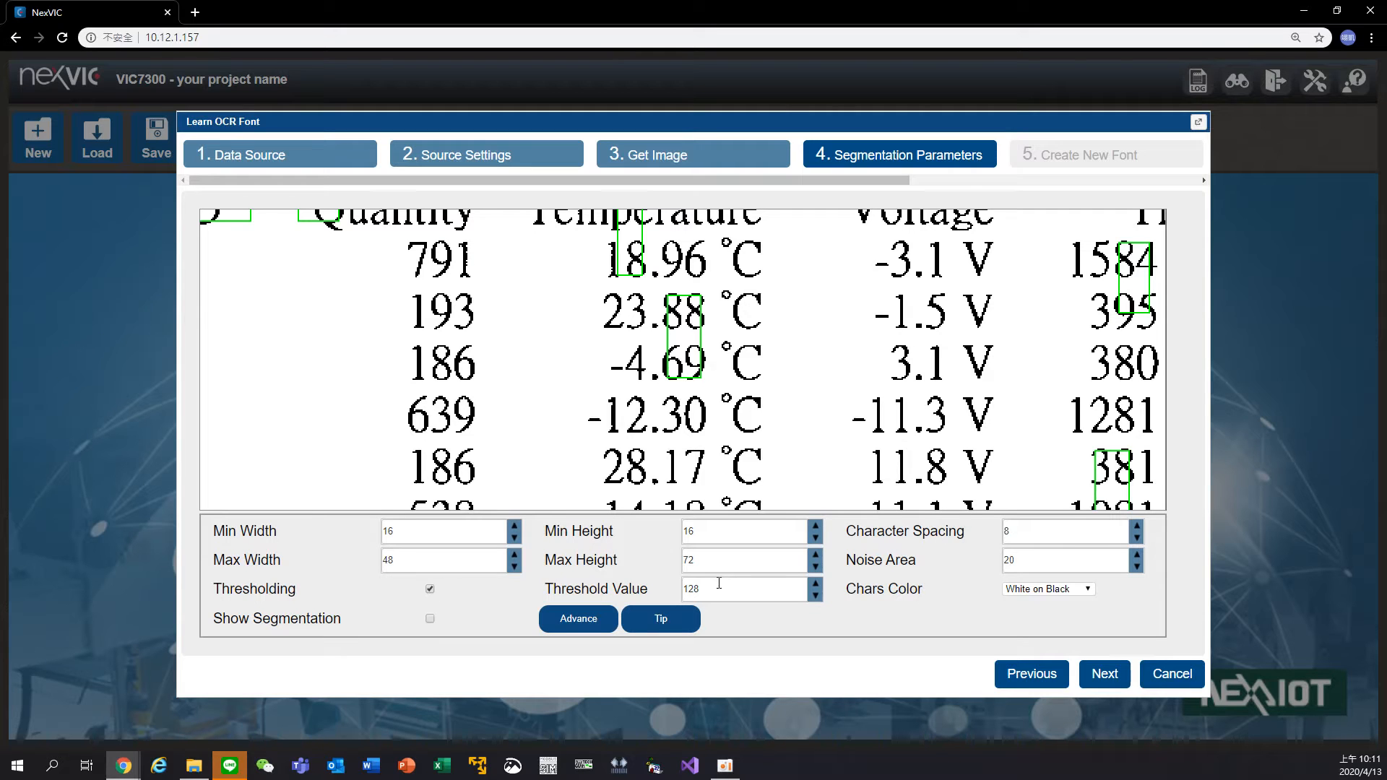
Step: Set the characters color to Black on White and enable Show Segmentation
left_click(1051, 590)
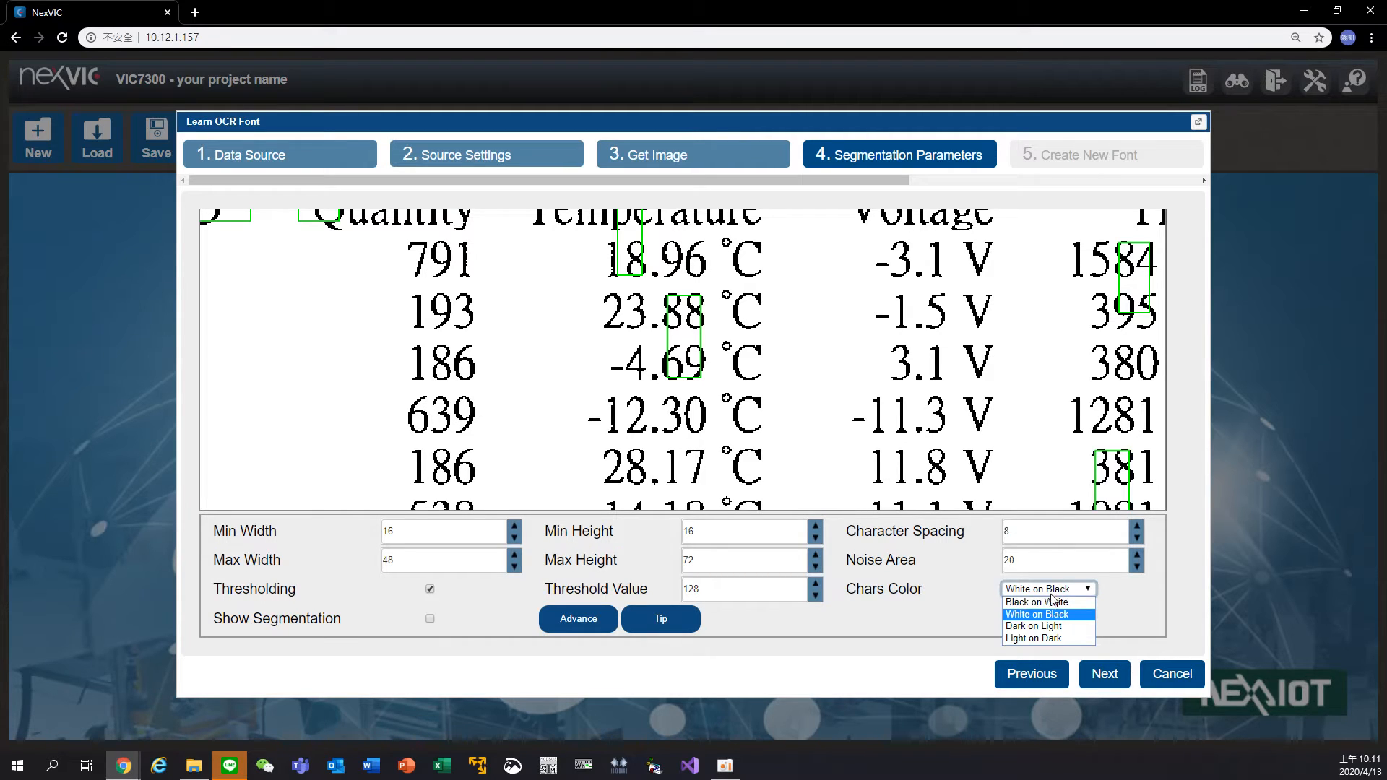
left_click(1046, 603)
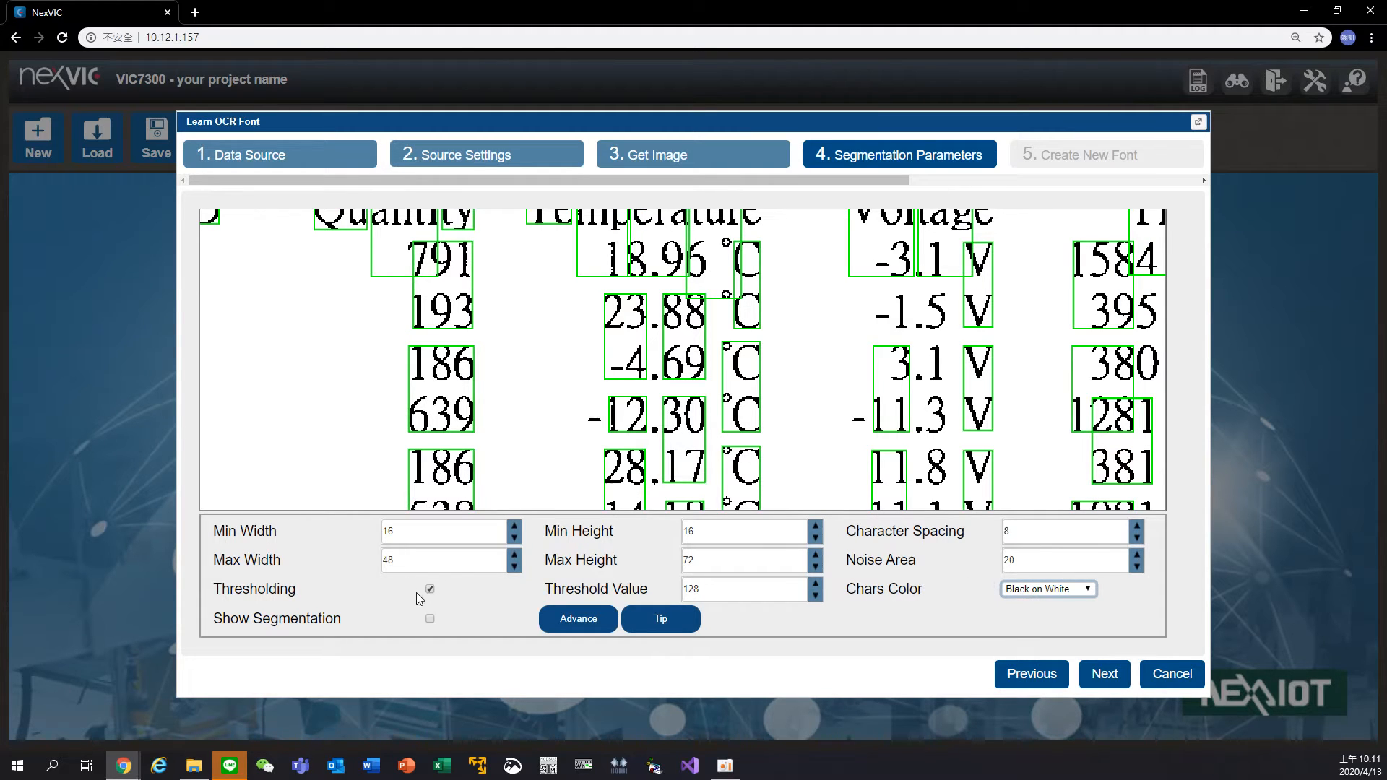
left_click(430, 618)
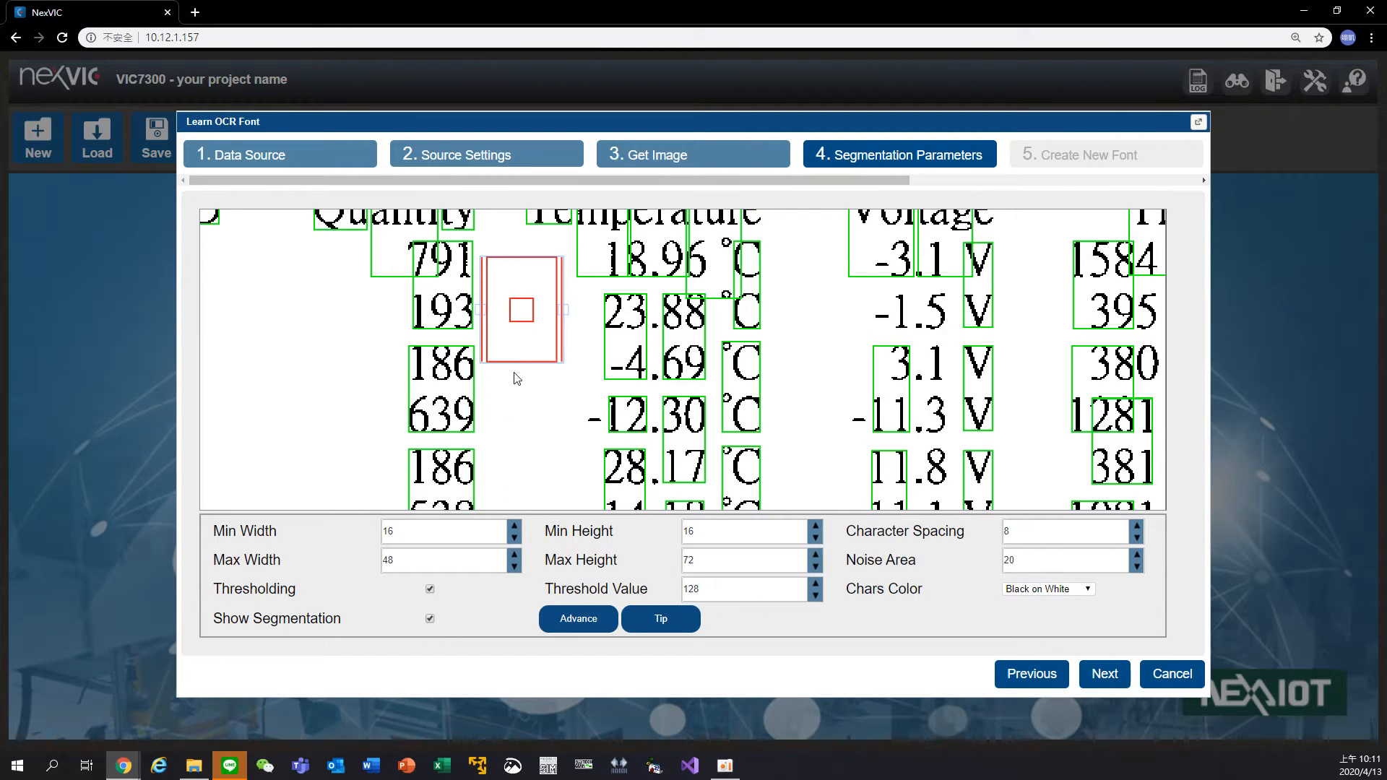
Step: Resize the minimum character box to width 12 and height 20, and reduce the character spacing to 4
left_click(528, 322)
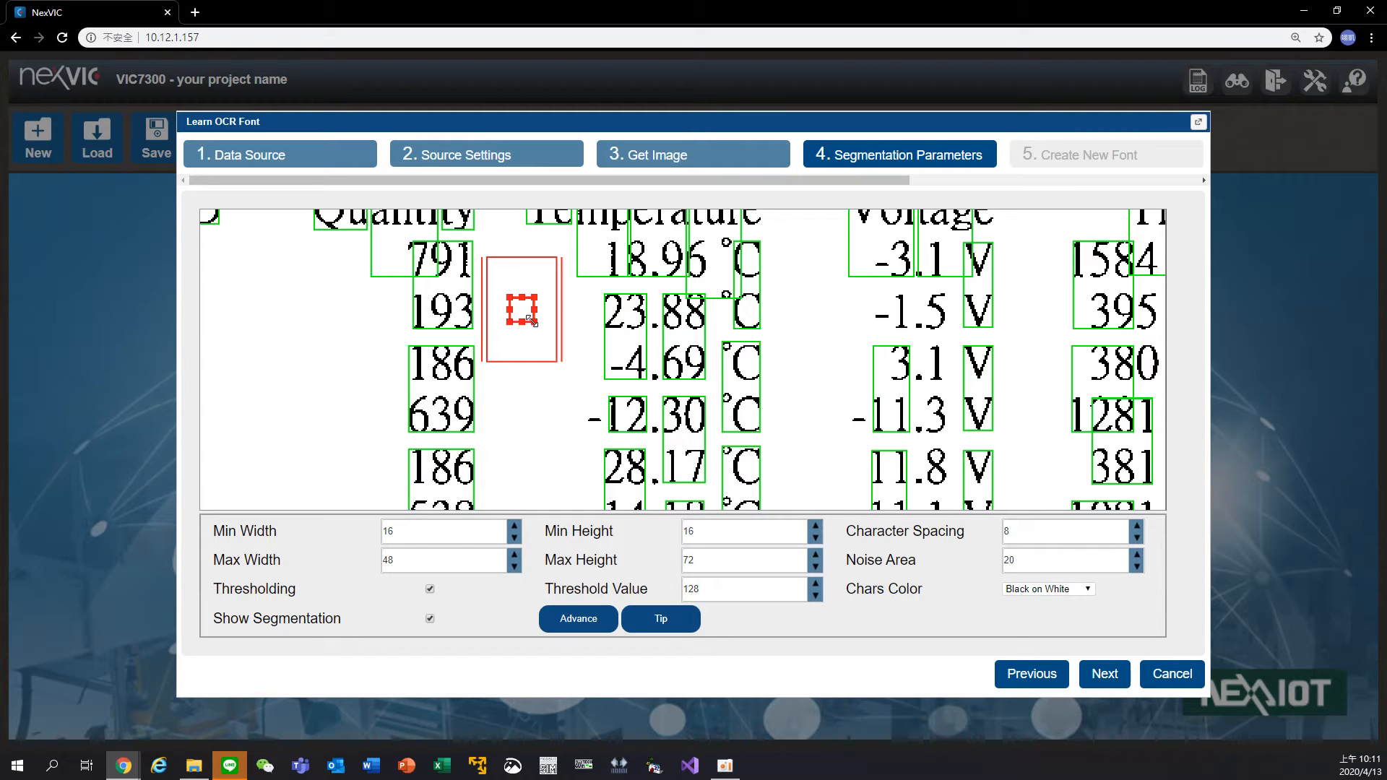
left_click_drag(531, 319, 531, 325)
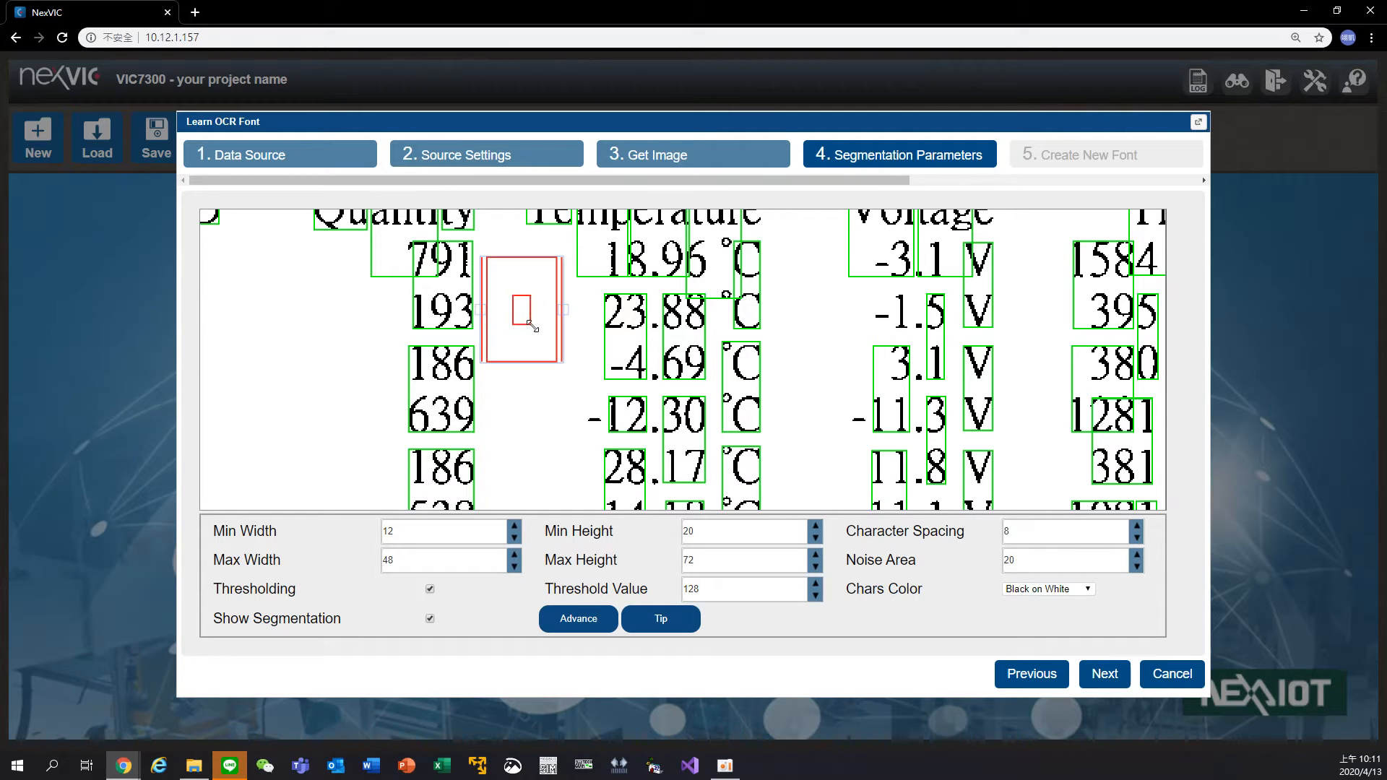
left_click(556, 363)
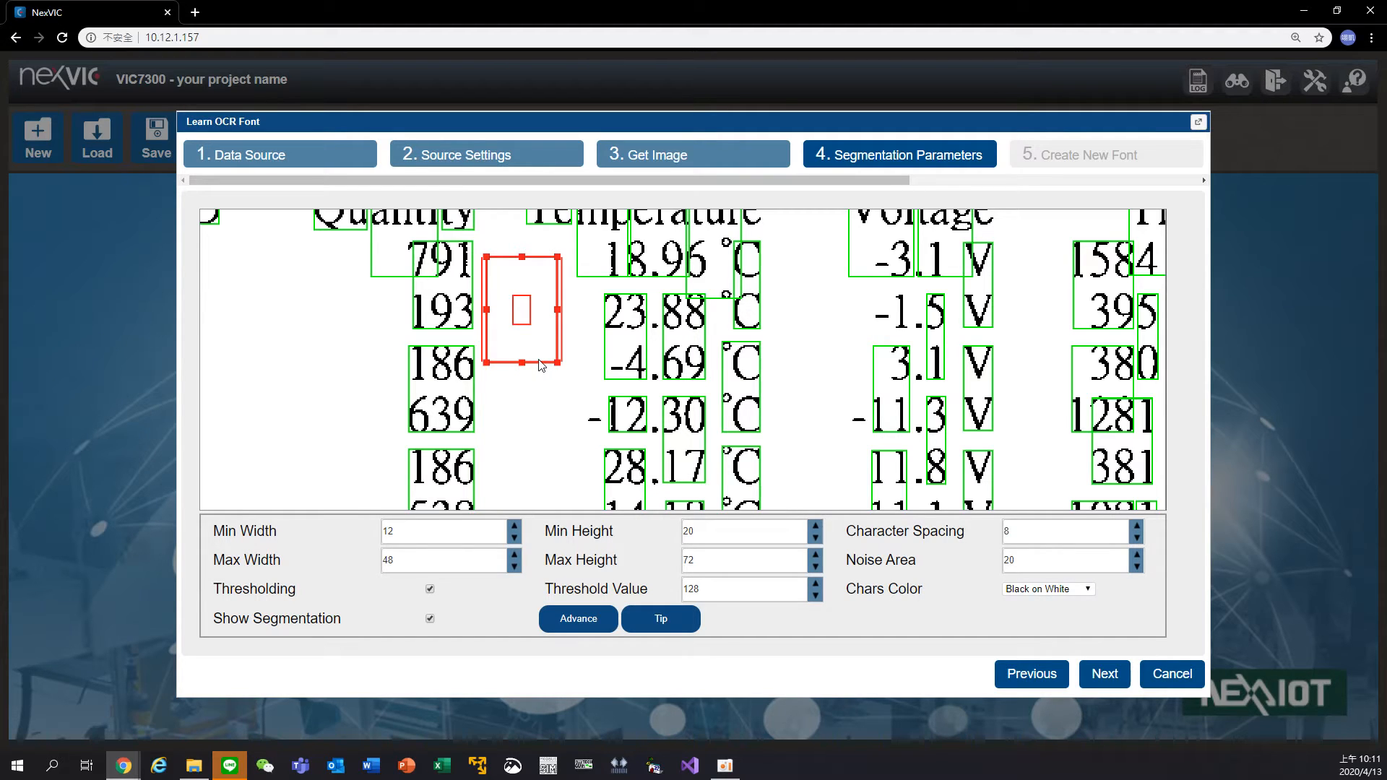
left_click_drag(537, 368, 542, 370)
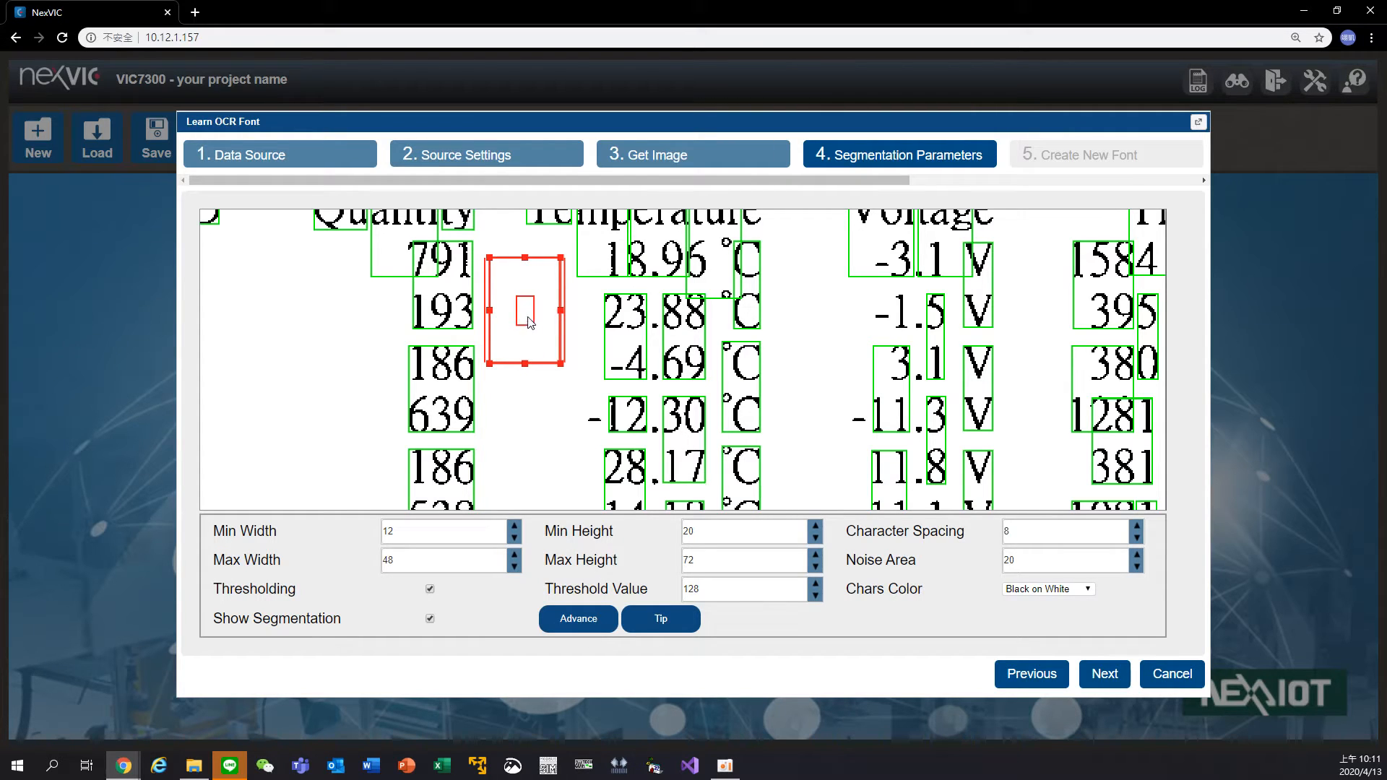
left_click(564, 322)
mouse_move(566, 315)
left_mouse_down()
mouse_move(604, 320)
mouse_move(563, 318)
left_mouse_up()
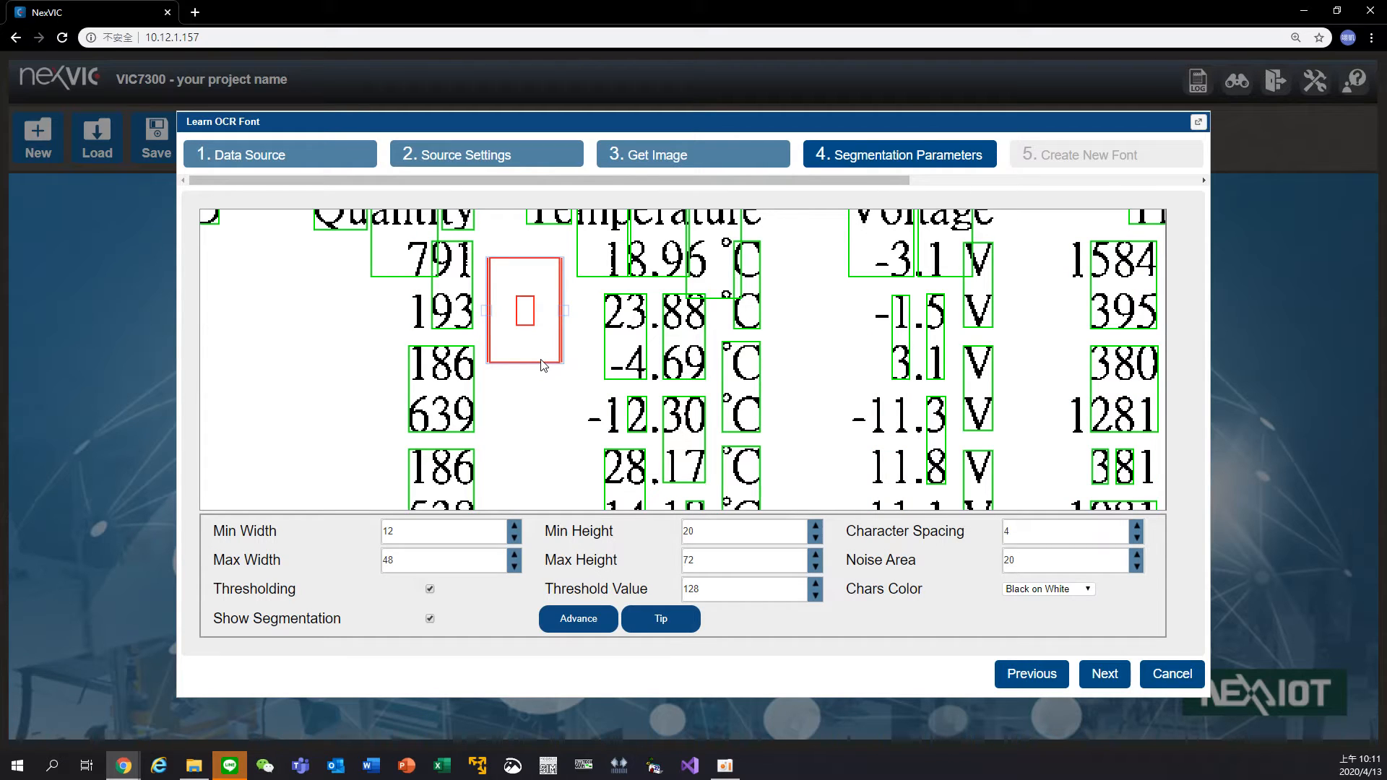
Step: Fit the segmentation boxes around a Temperature digit, with minimum size 5 by 16 and maximum size 17 by 30
left_click_drag(543, 365, 691, 405)
scroll(639, 375, "up", 1)
scroll(612, 352, "up", 1)
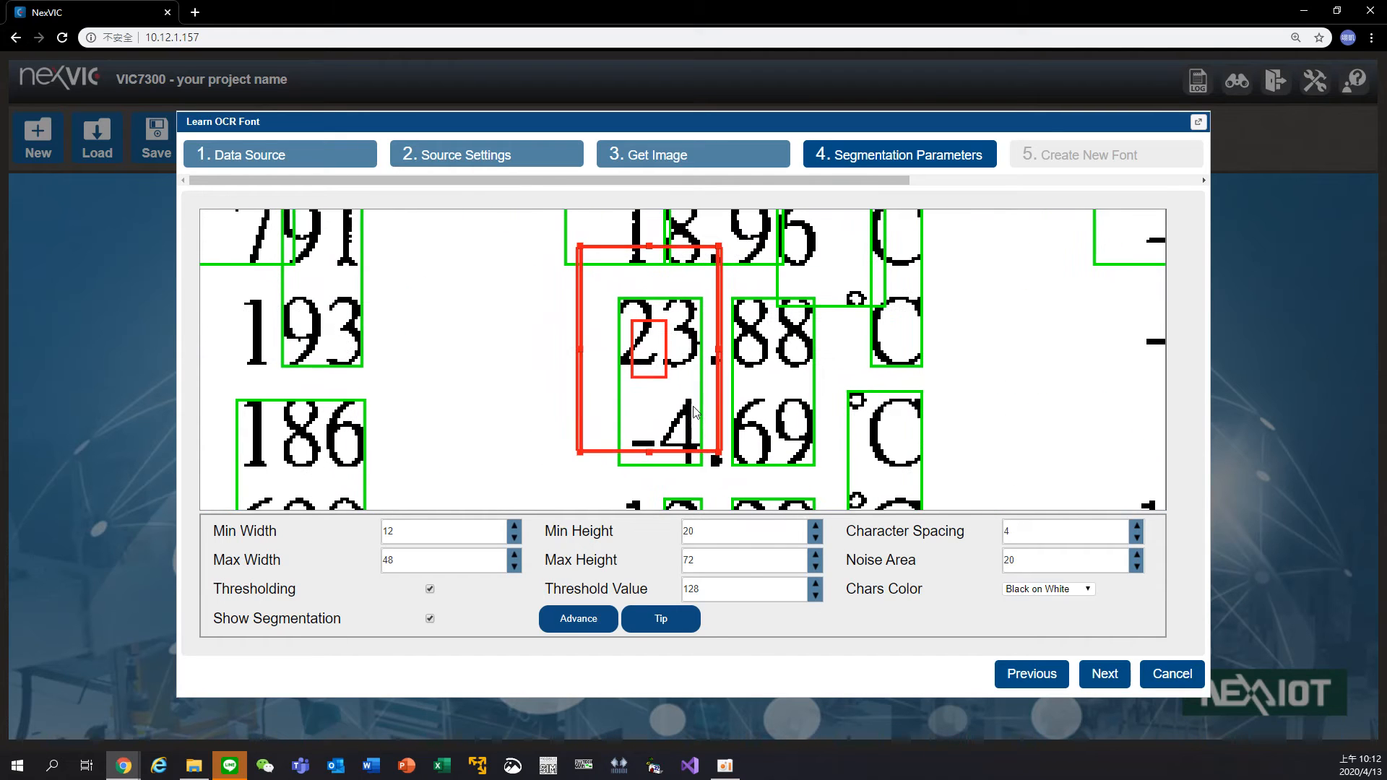
left_click_drag(652, 360, 688, 358)
left_click(747, 437)
left_click_drag(750, 439, 708, 381)
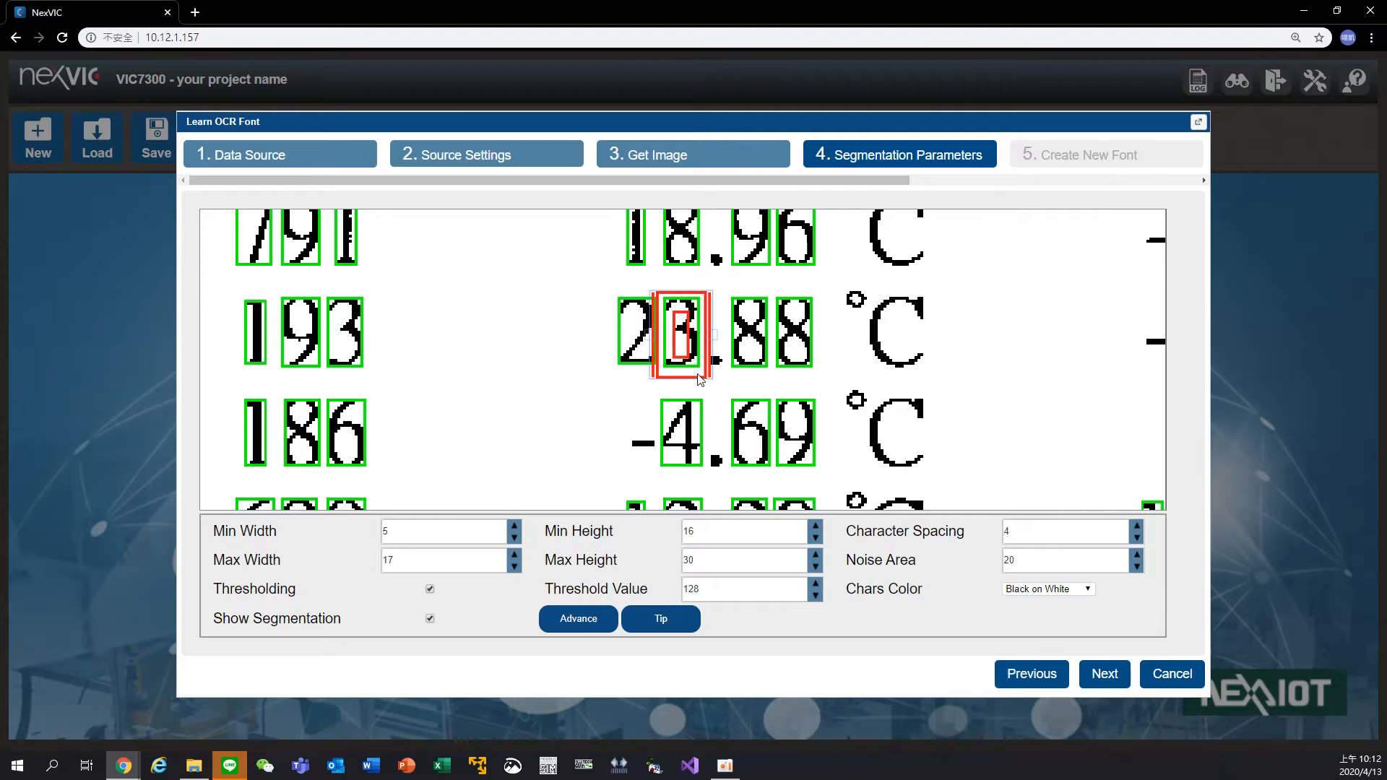
Step: Widen the maximum character box to 24 to fit wide letters and move it onto the Temperature heading
scroll(700, 378, "down", 3)
scroll(703, 379, "down", 2)
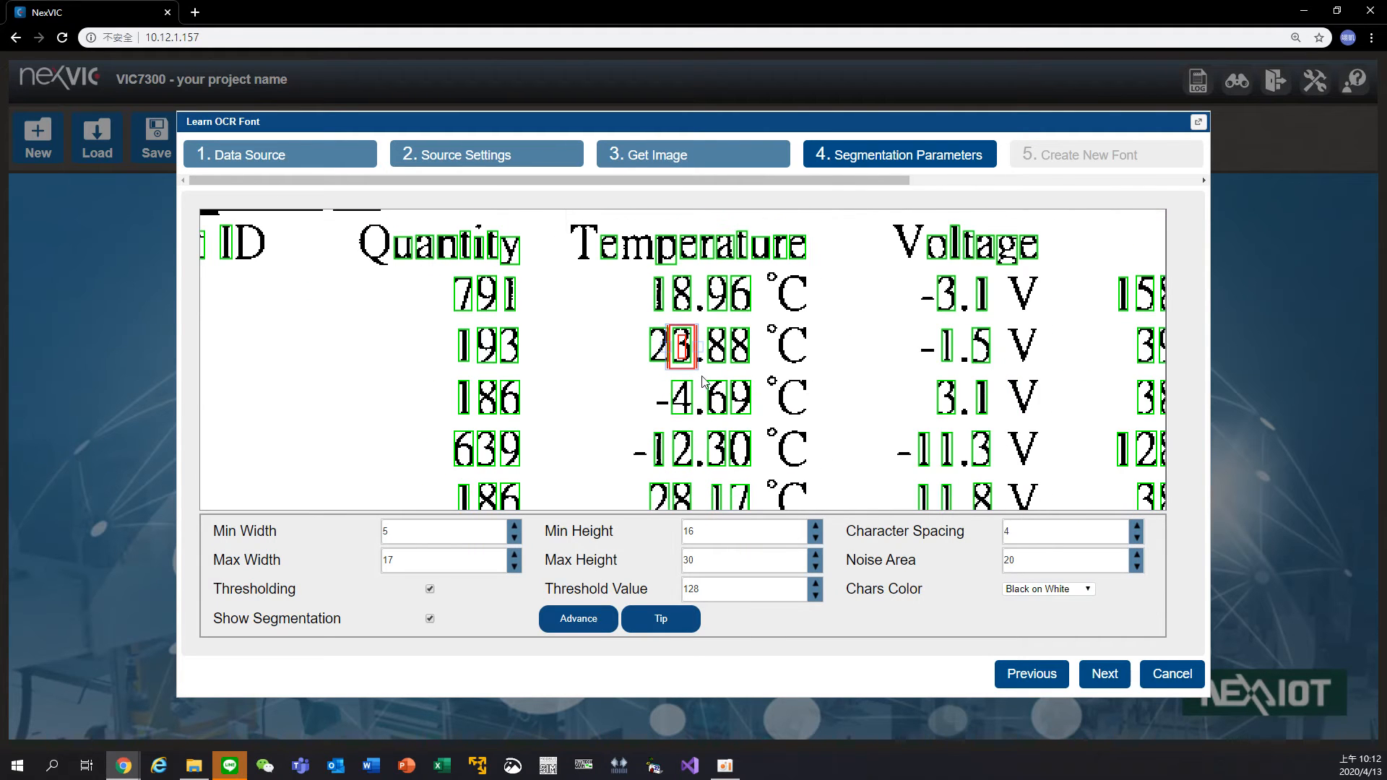
scroll(710, 428, "up", 1)
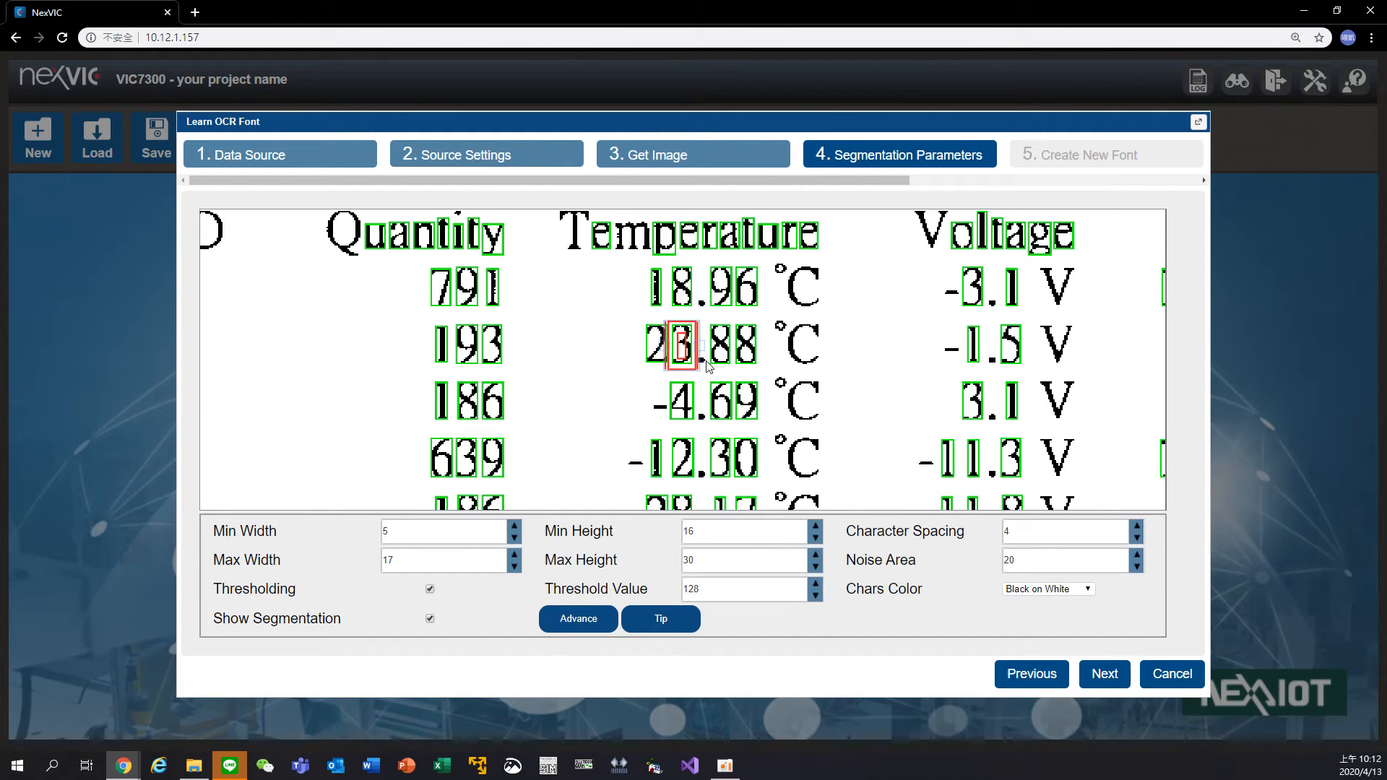
scroll(754, 420, "down", 1)
left_click_drag(751, 419, 702, 385)
left_click_drag(846, 401, 774, 464)
left_click_drag(644, 357, 591, 381)
scroll(738, 430, "up", 3)
scroll(536, 312, "up", 2)
left_click_drag(547, 314, 748, 352)
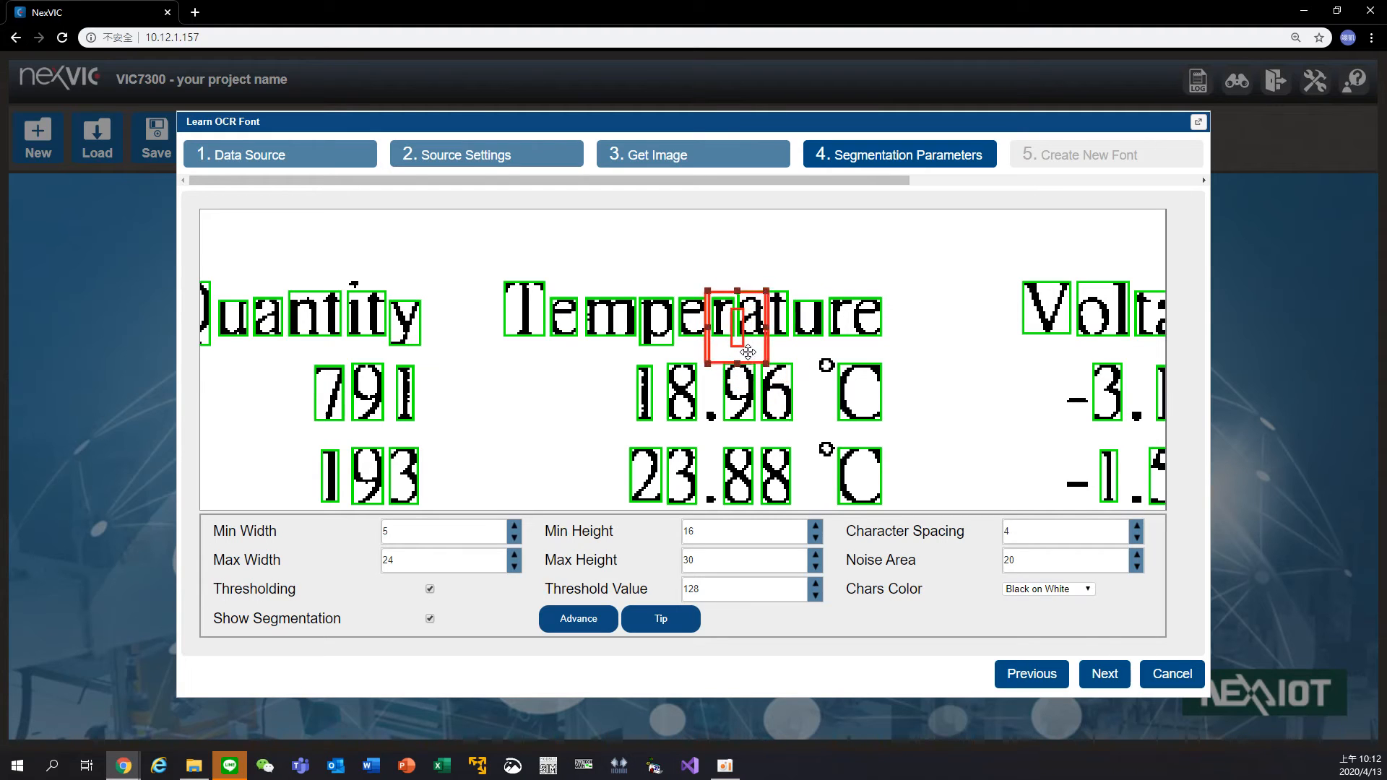
Step: Reduce the character spacing to 1 and the noise area to 7, comparing the segmentation boxes with the heading letters
left_click(1137, 539)
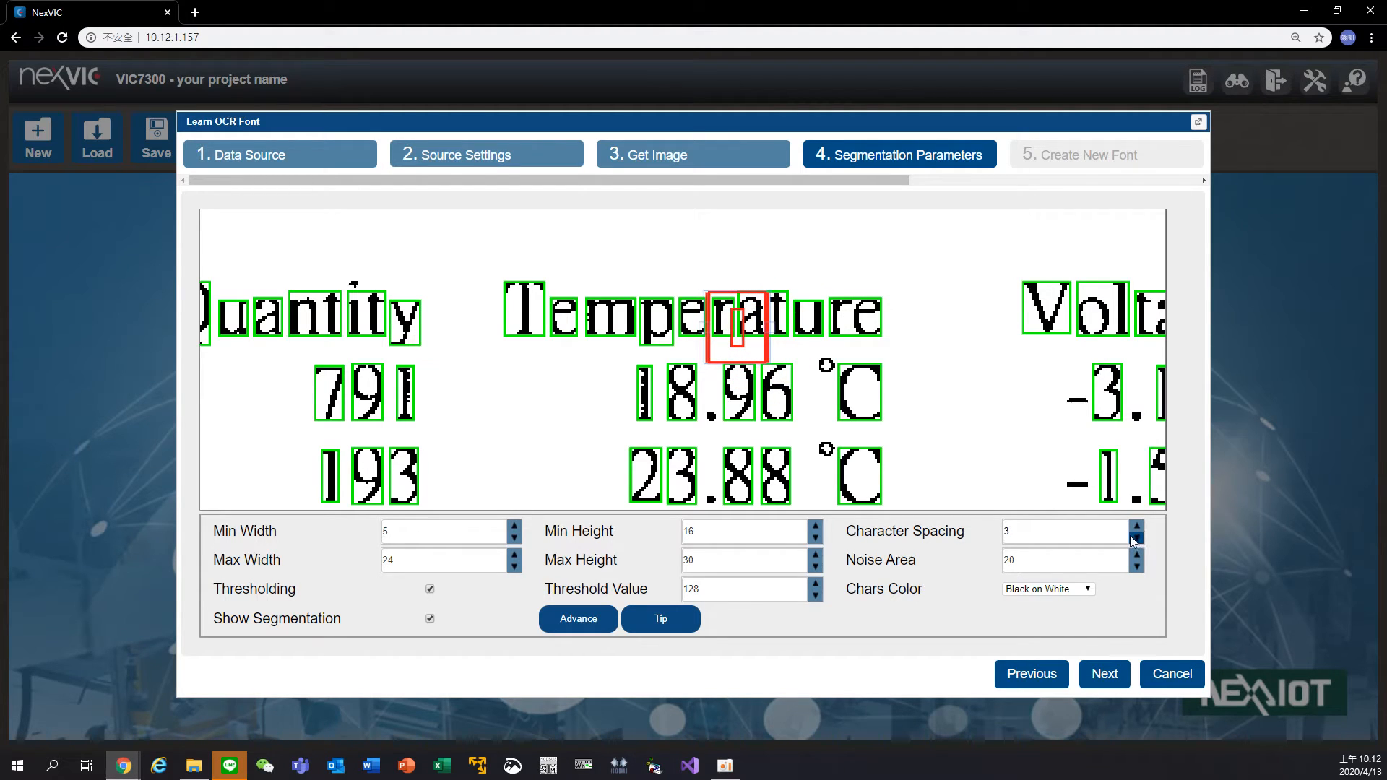
left_click_drag(756, 354, 741, 350)
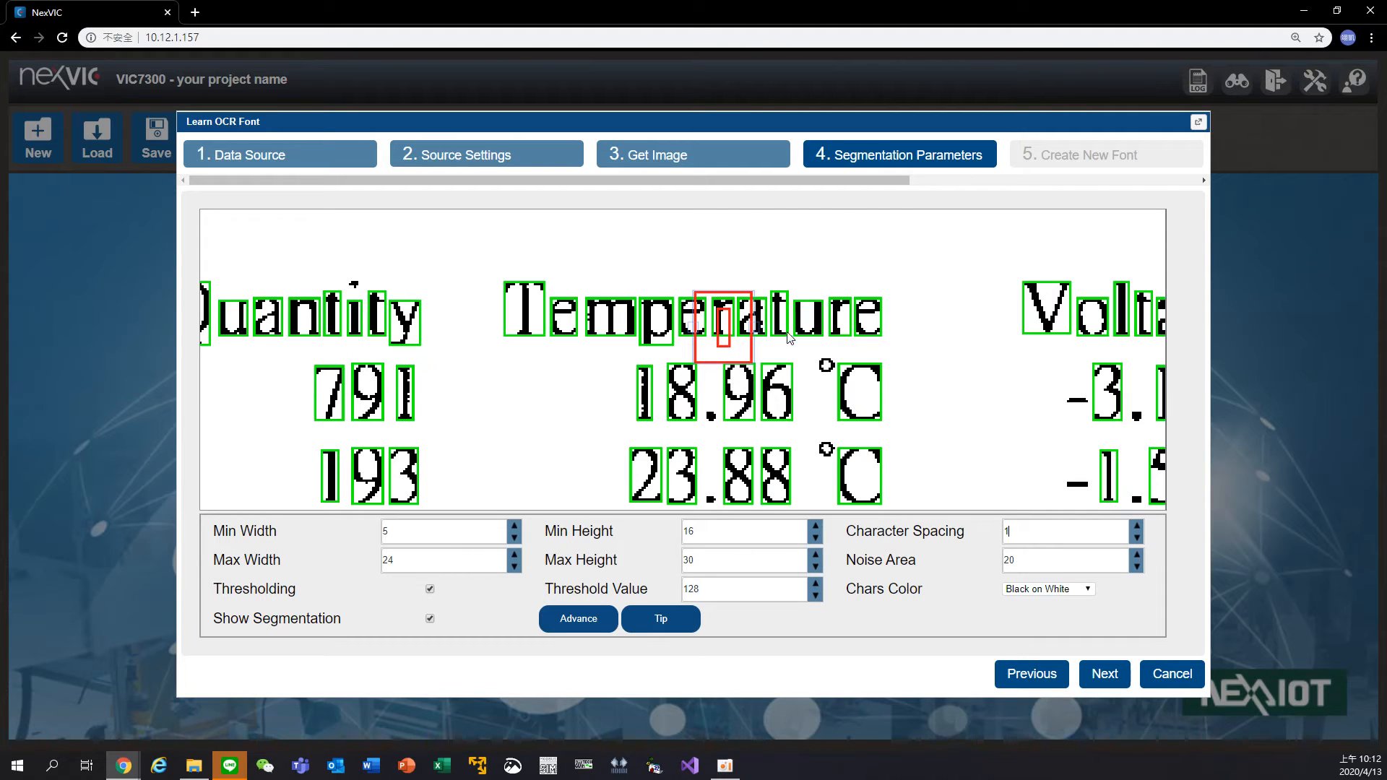
left_click_drag(742, 359, 369, 337)
left_click(1136, 568)
left_click_drag(731, 354, 452, 325)
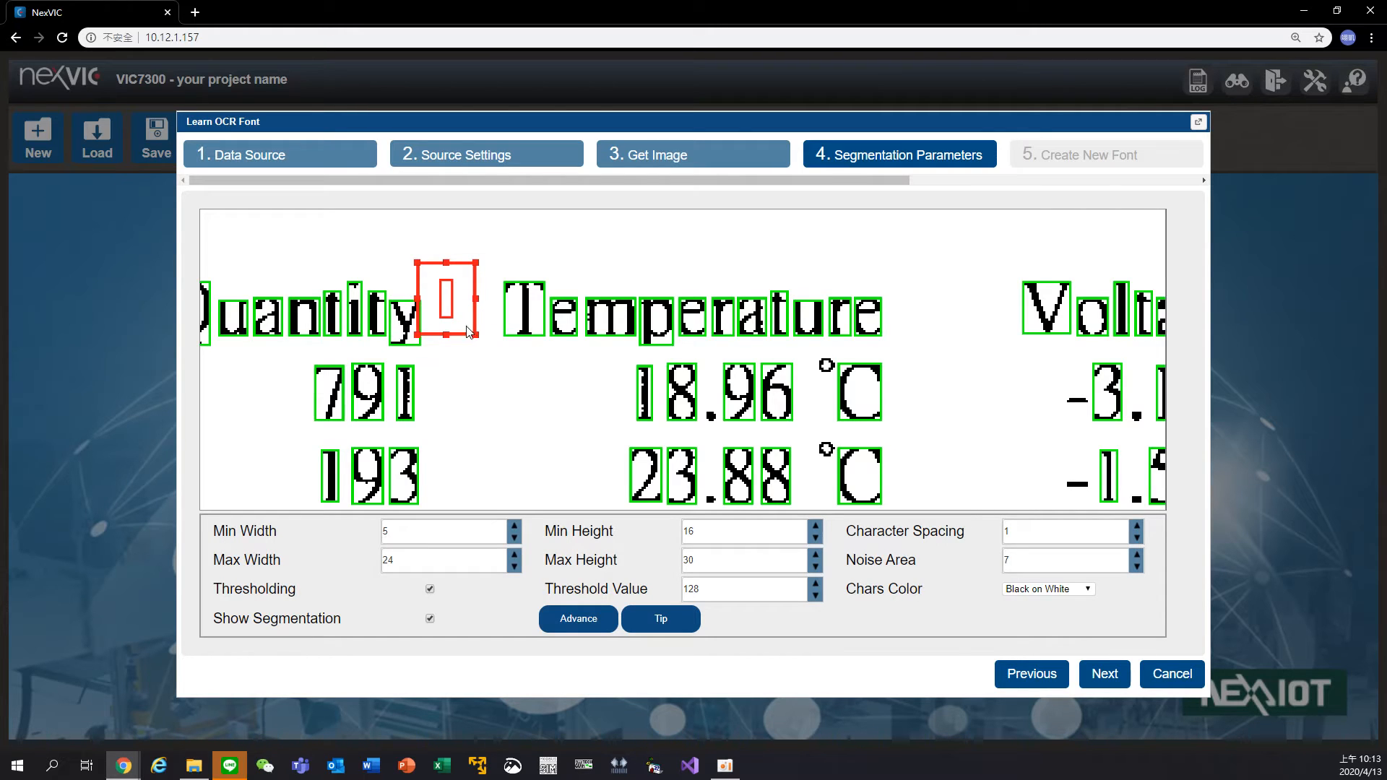
left_click_drag(466, 328, 901, 383)
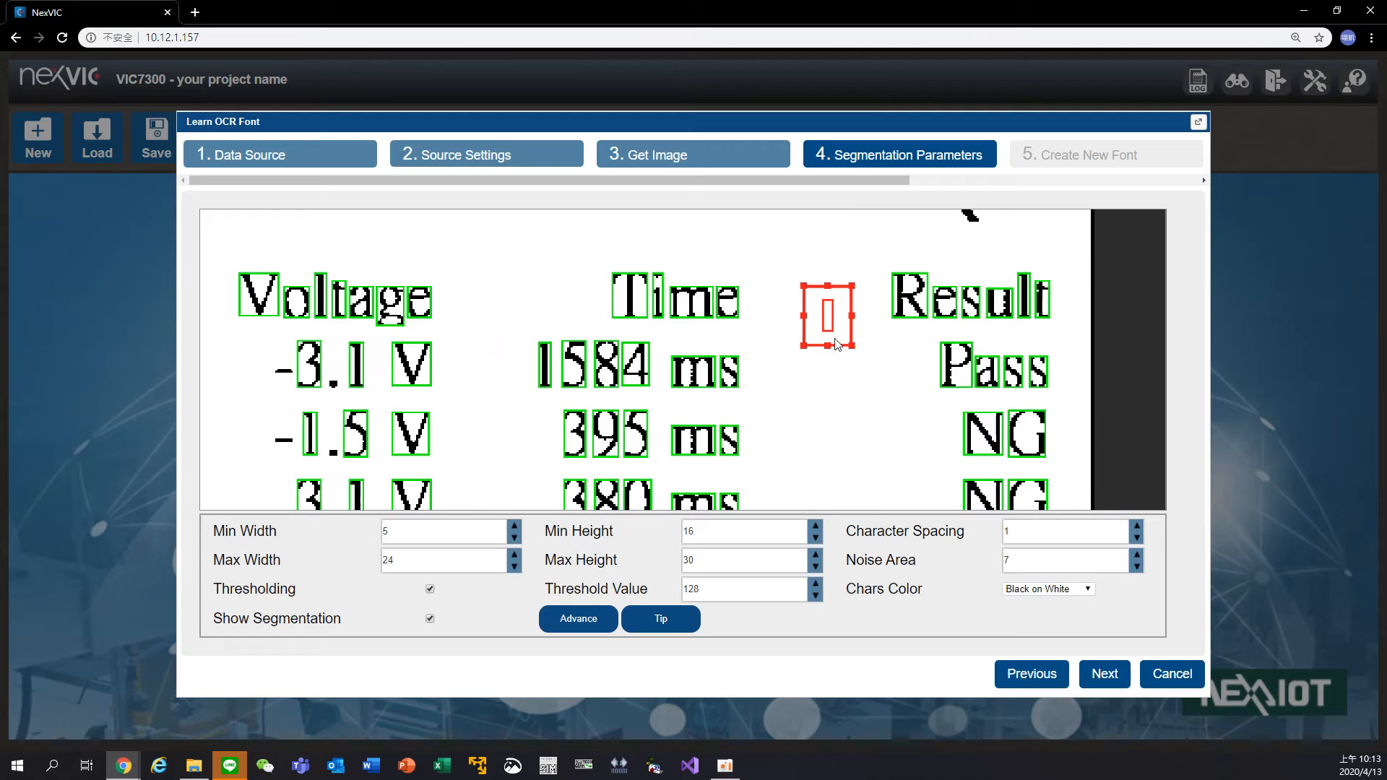
Step: Examine the segmentation boxes in the Voltage, Time and Result columns, and read the help on the basic and advanced segmentation parameters
left_click_drag(840, 338, 846, 424)
left_click_drag(893, 478, 918, 313)
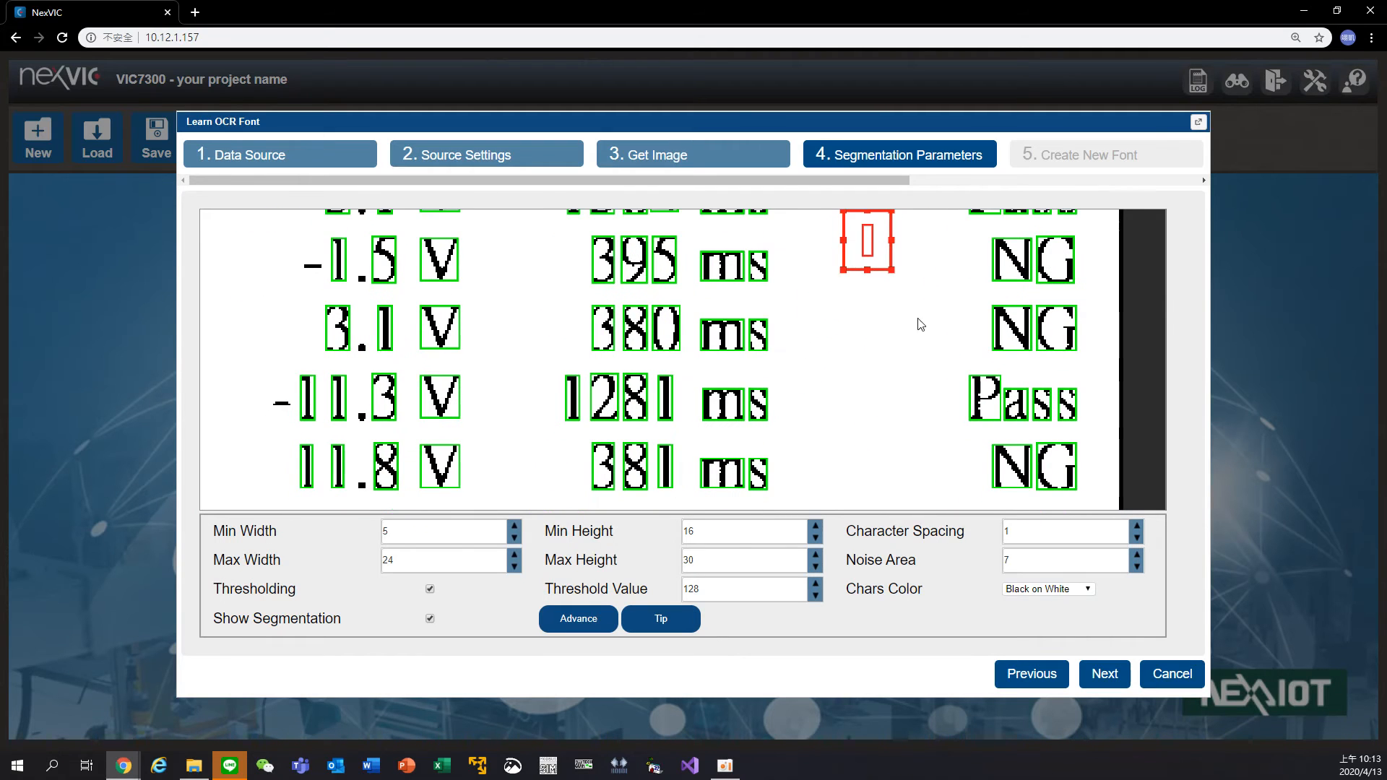
left_click_drag(875, 263, 596, 360)
left_click_drag(645, 412, 570, 497)
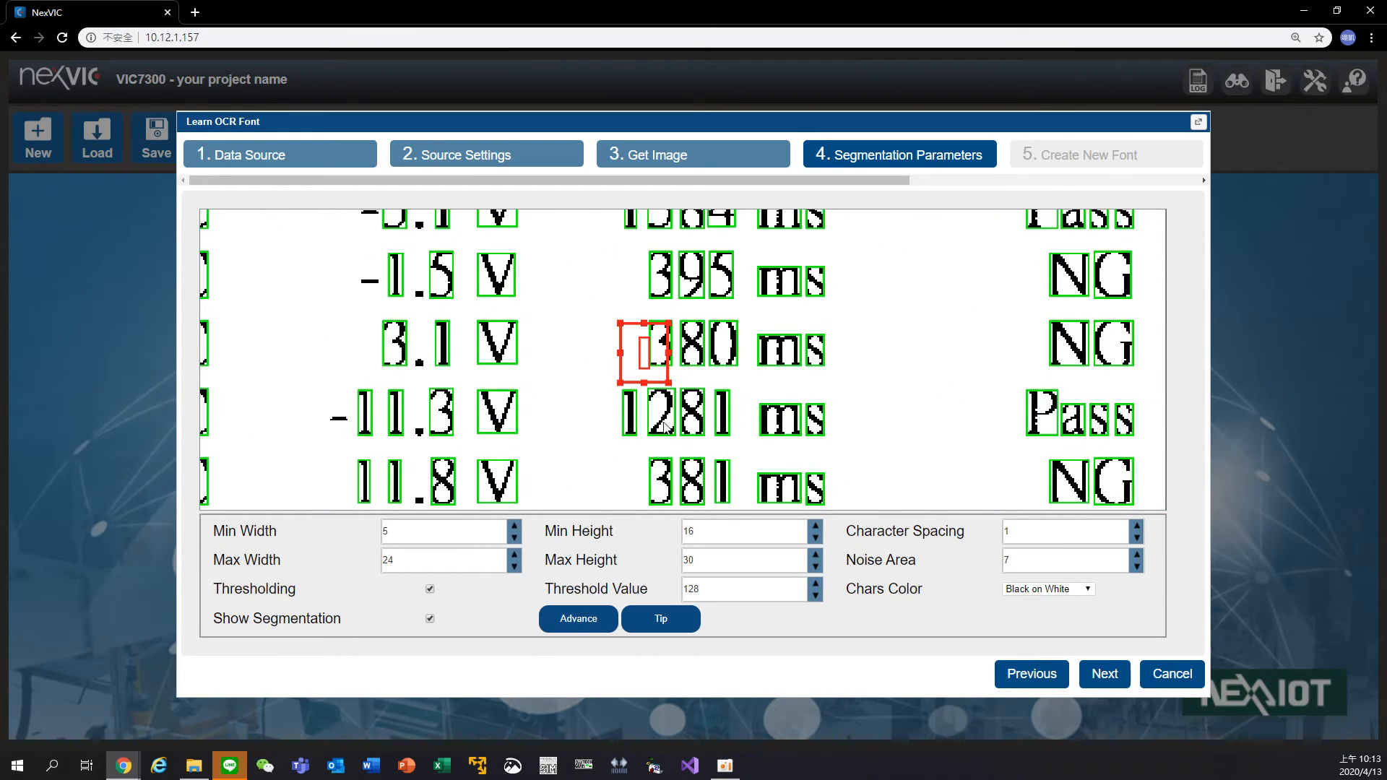
left_click(585, 621)
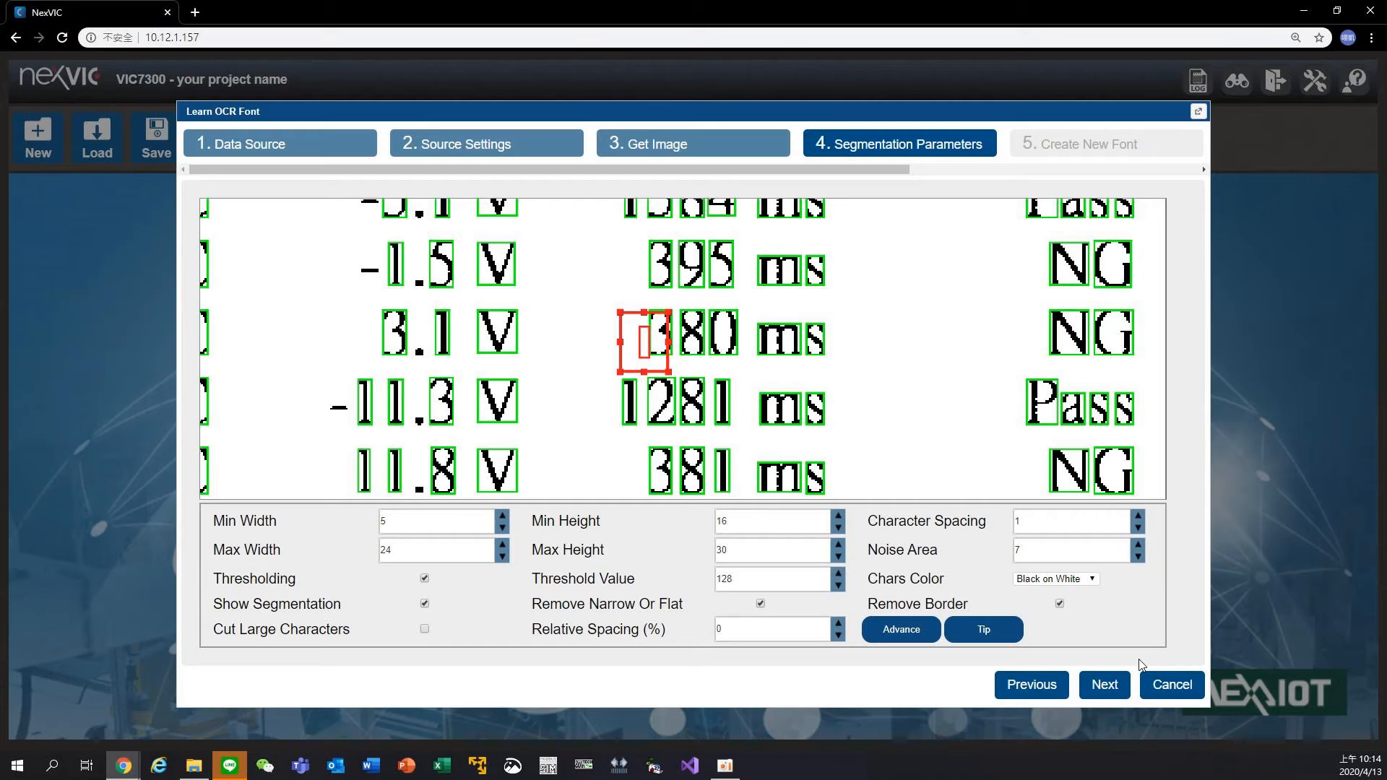
left_click(995, 631)
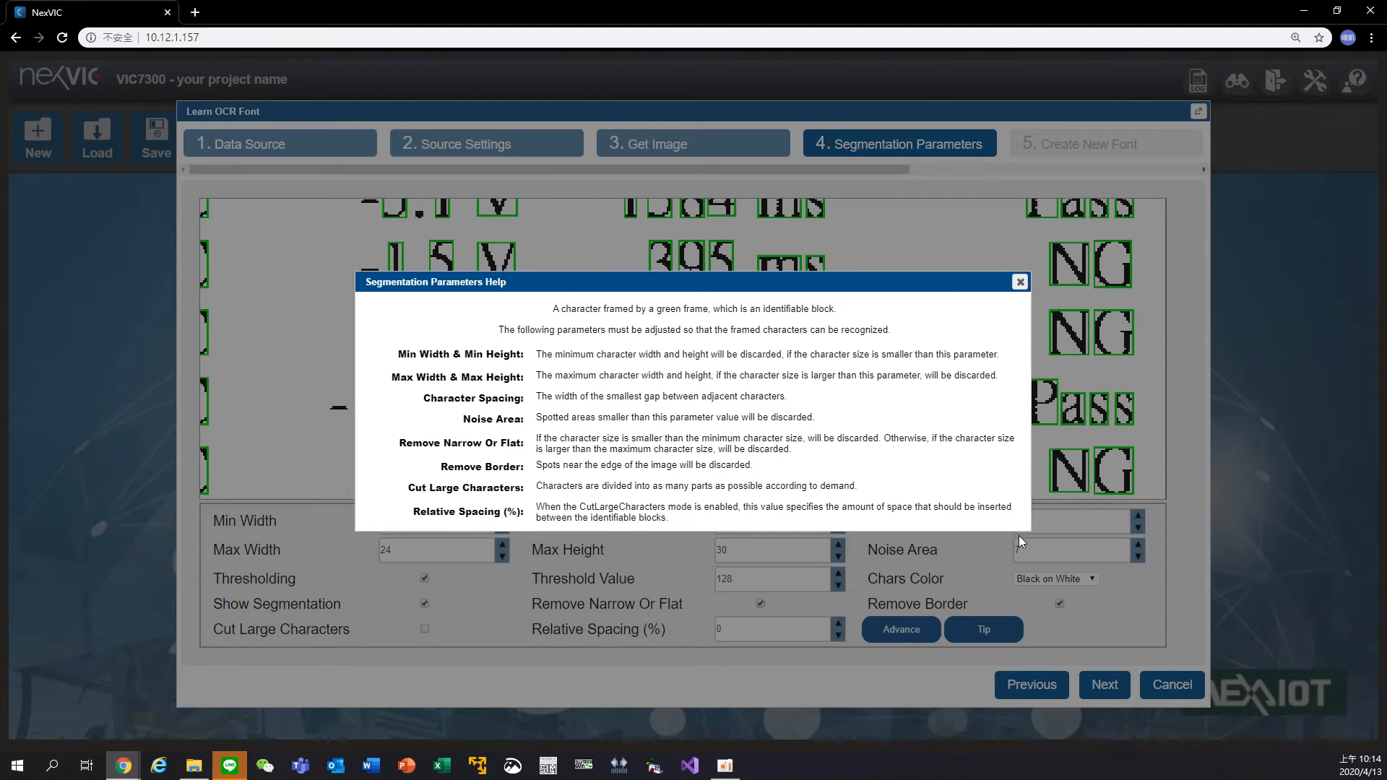
left_click(1020, 283)
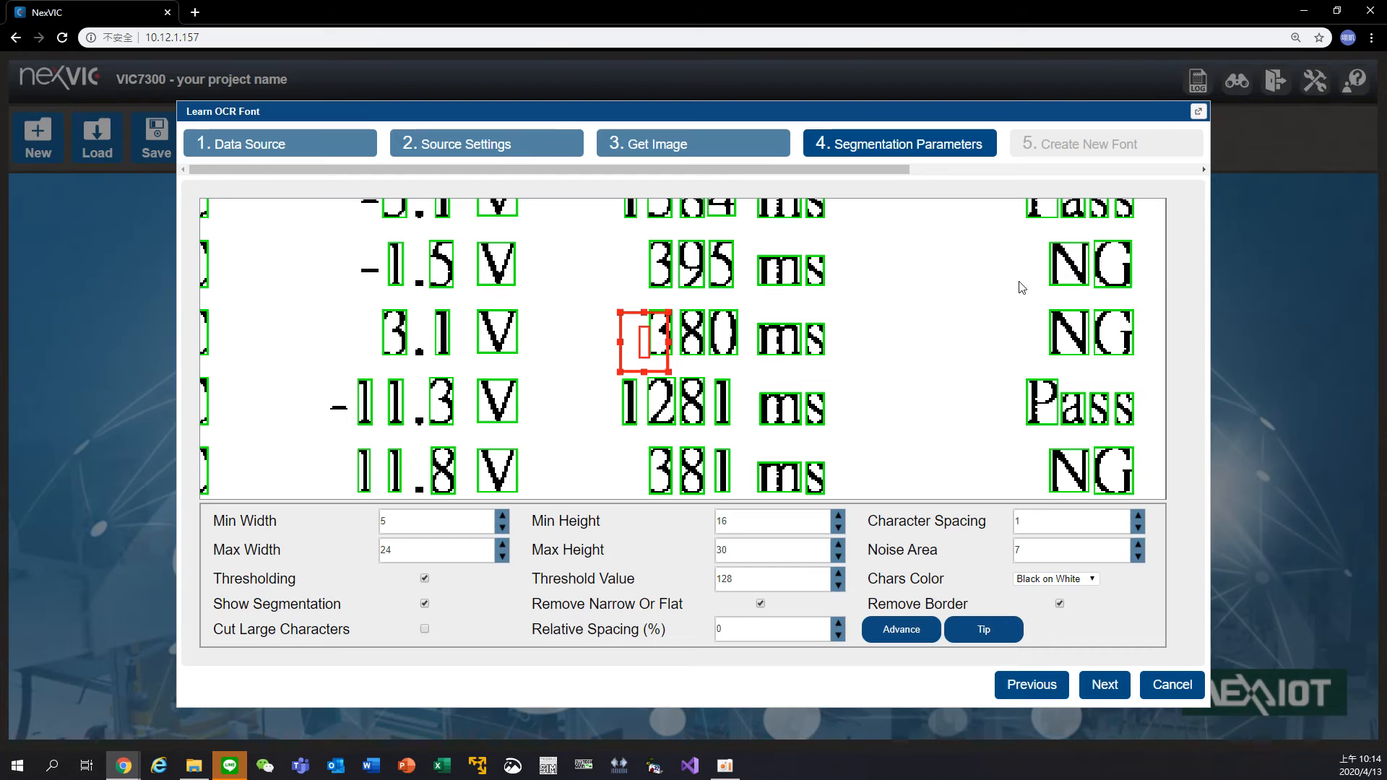
Step: Create the new font with pattern width 5 and height 16, and teach the 7 in Quantity value 791 as a digit
left_click(1103, 685)
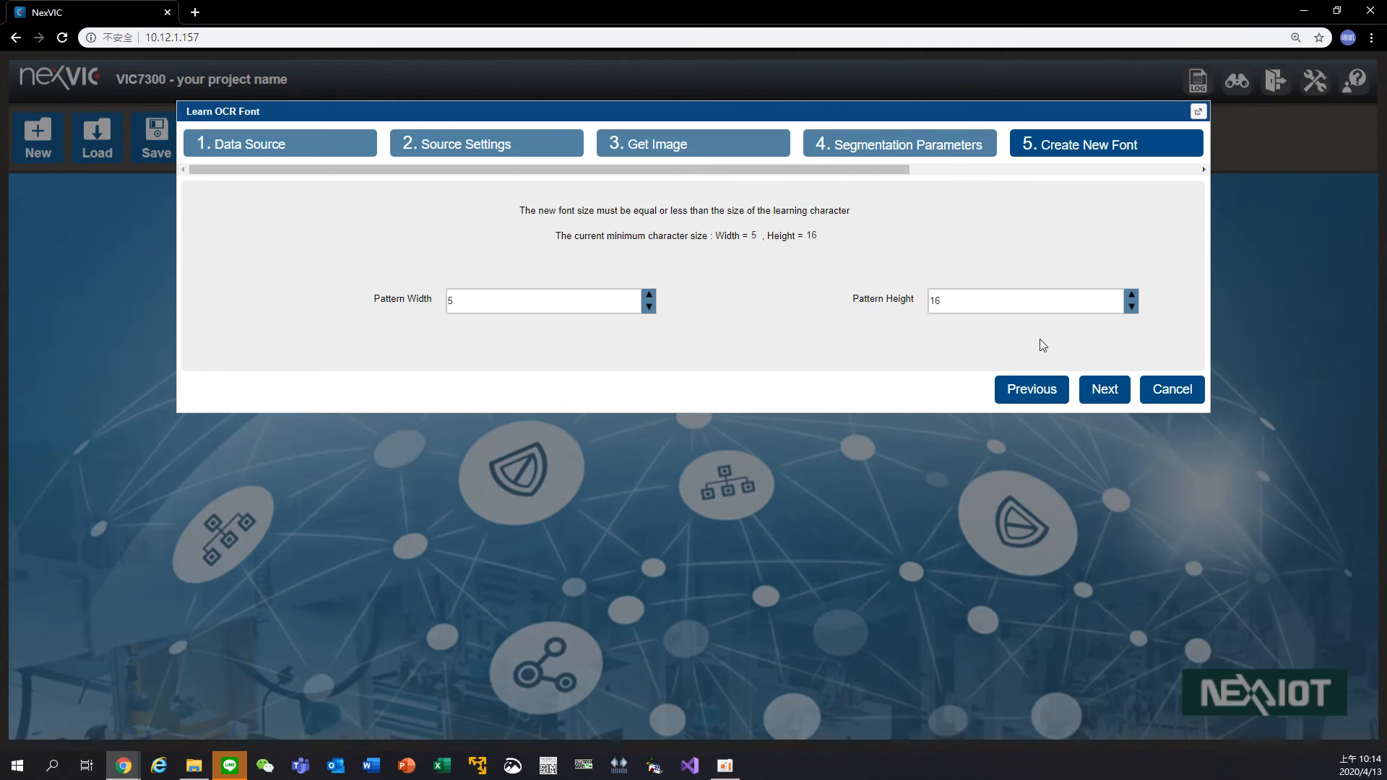
left_click(1096, 388)
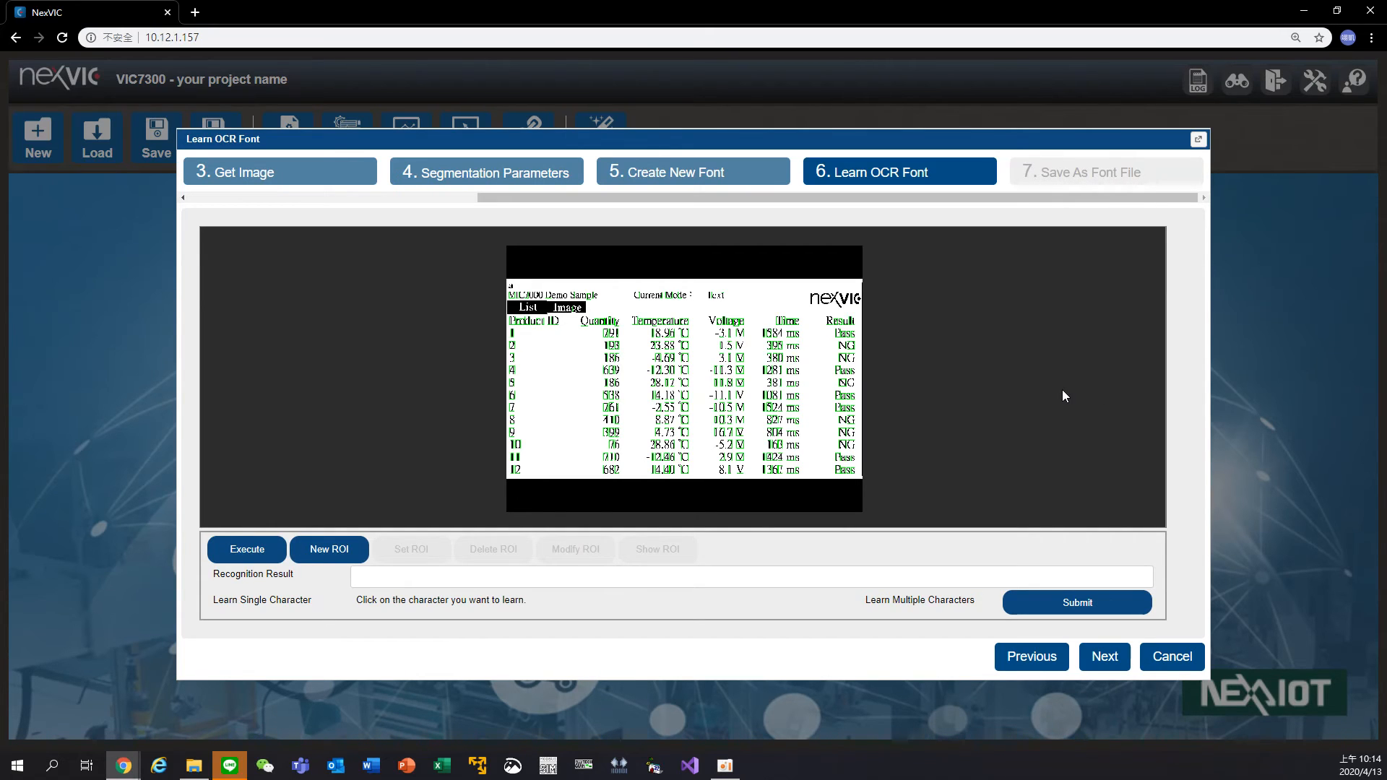
scroll(699, 385, "up", 4)
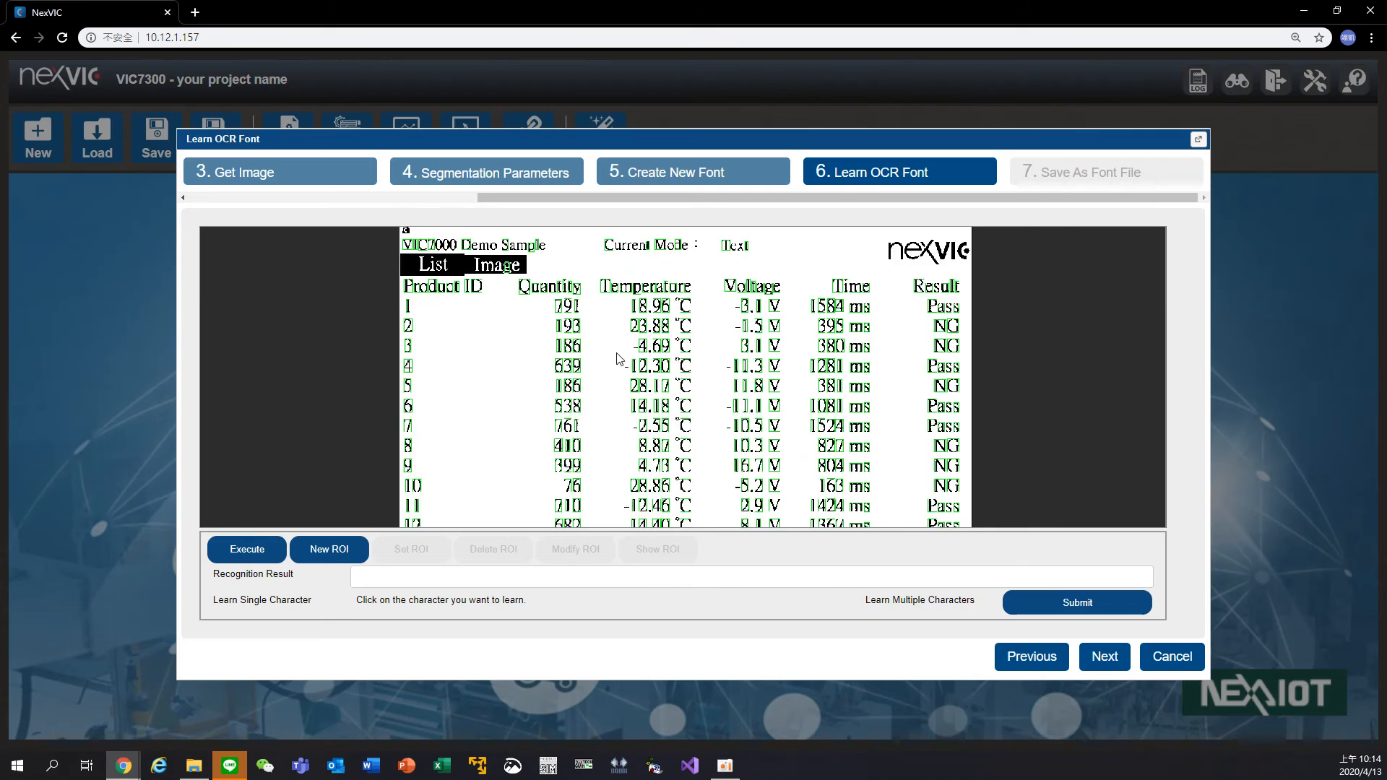
scroll(549, 338, "down", 2)
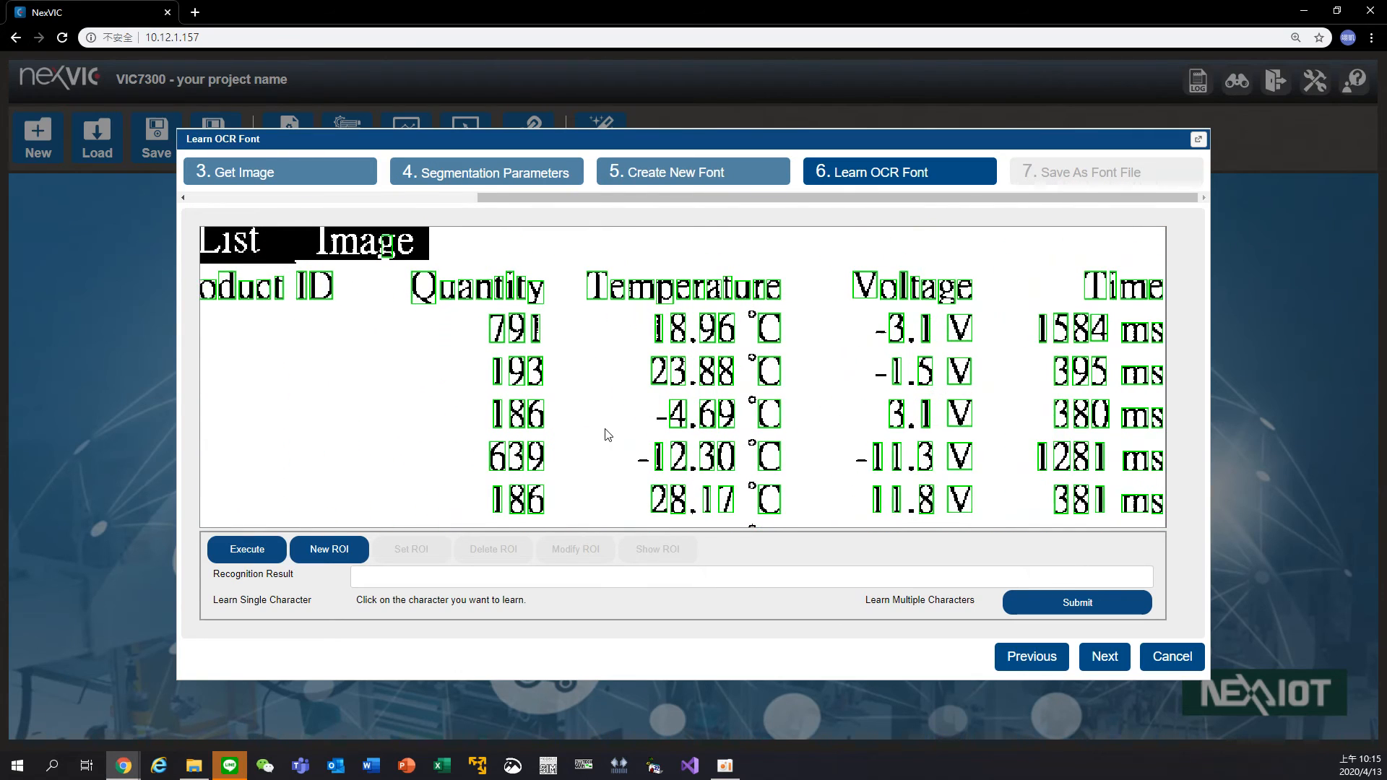
scroll(597, 415, "up", 3)
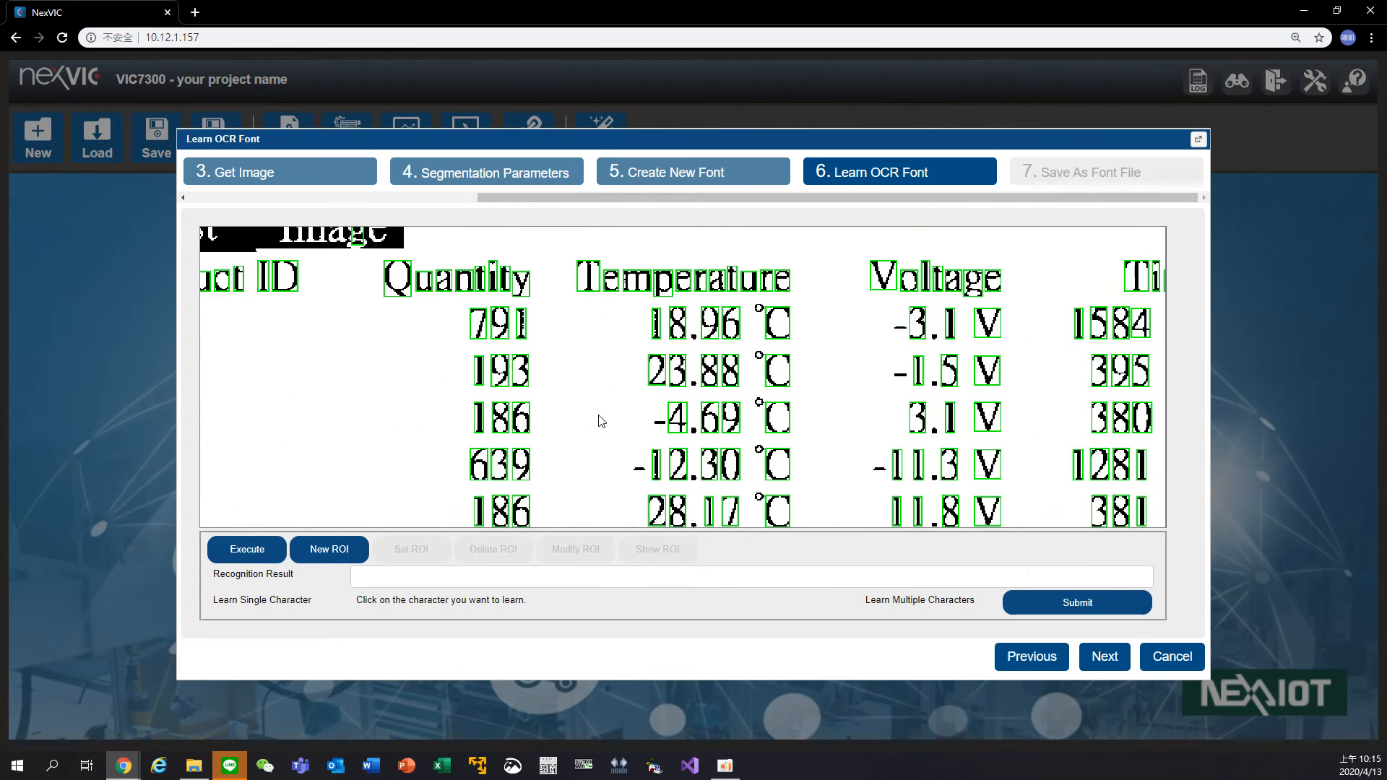
left_click(480, 334)
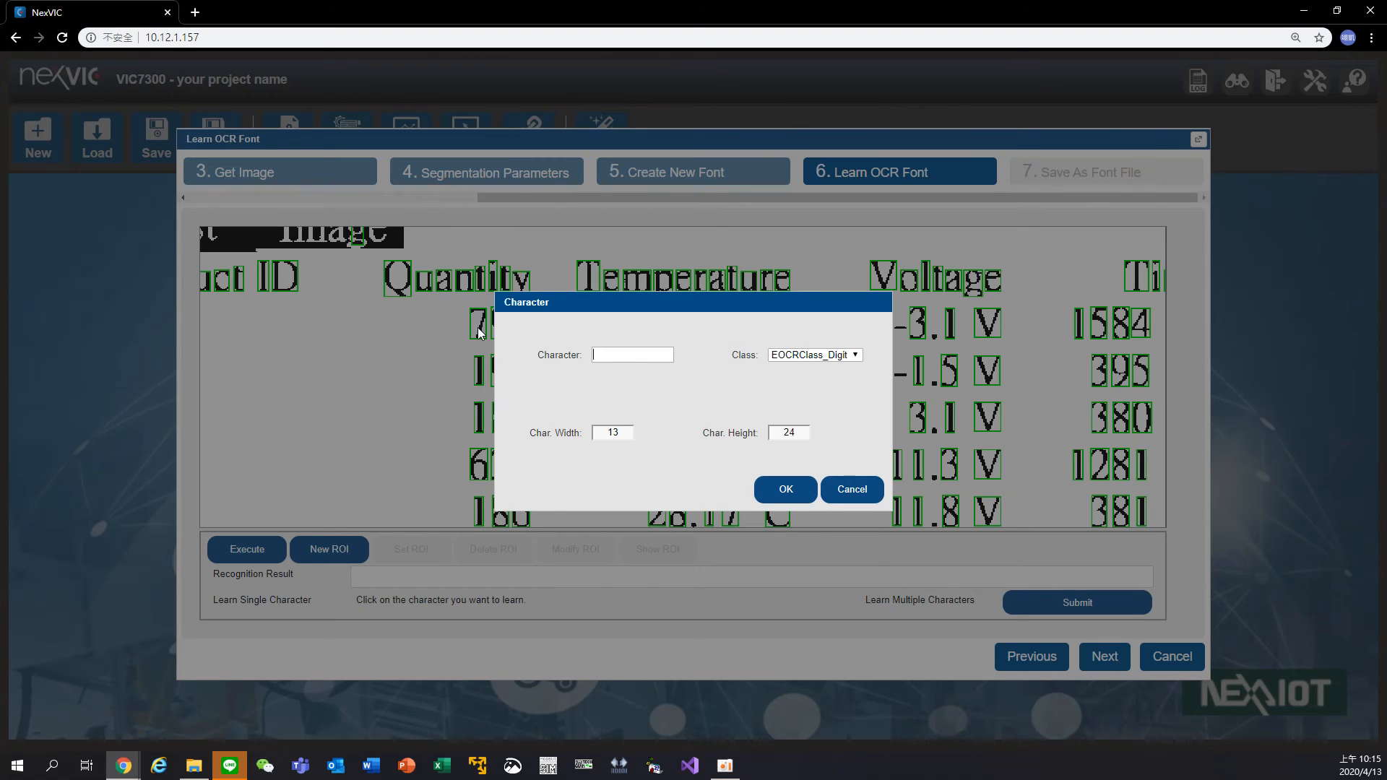
type("7")
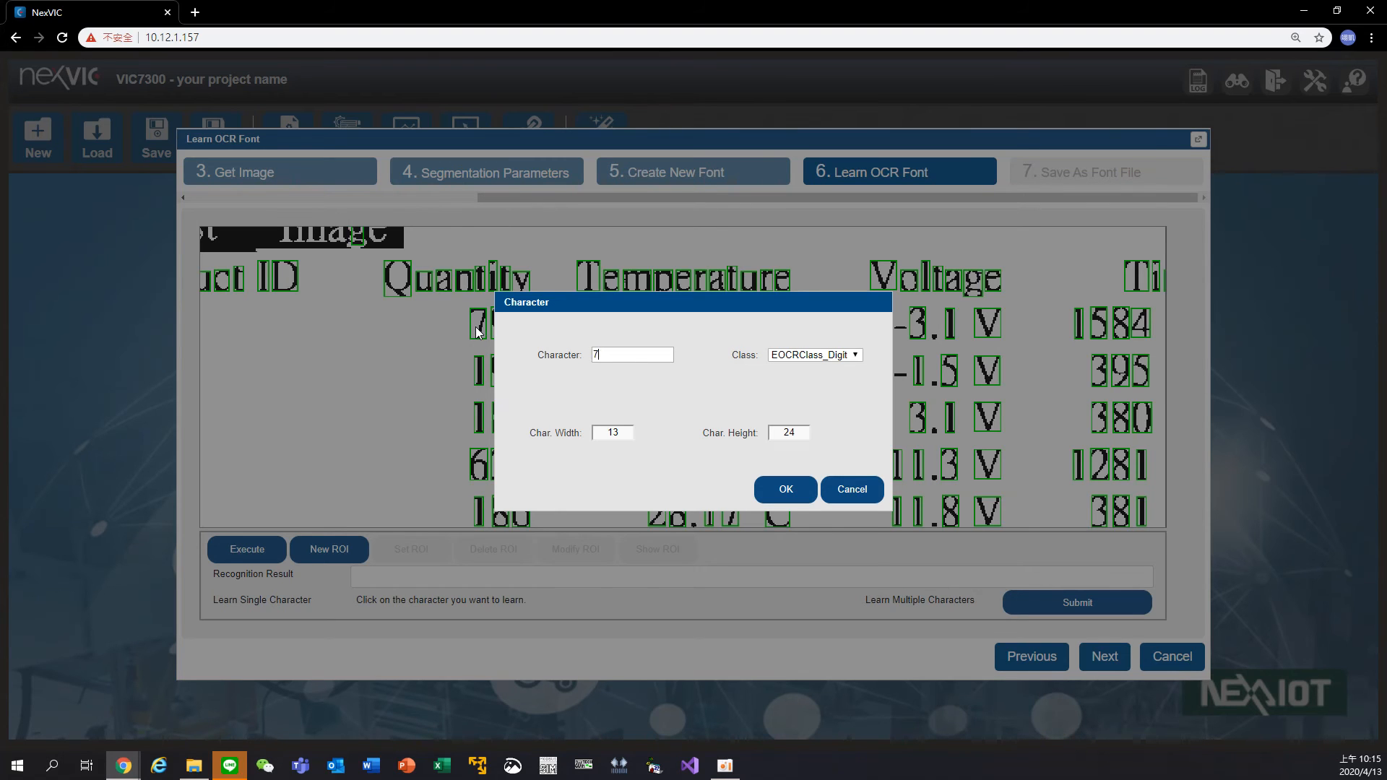
left_click(791, 488)
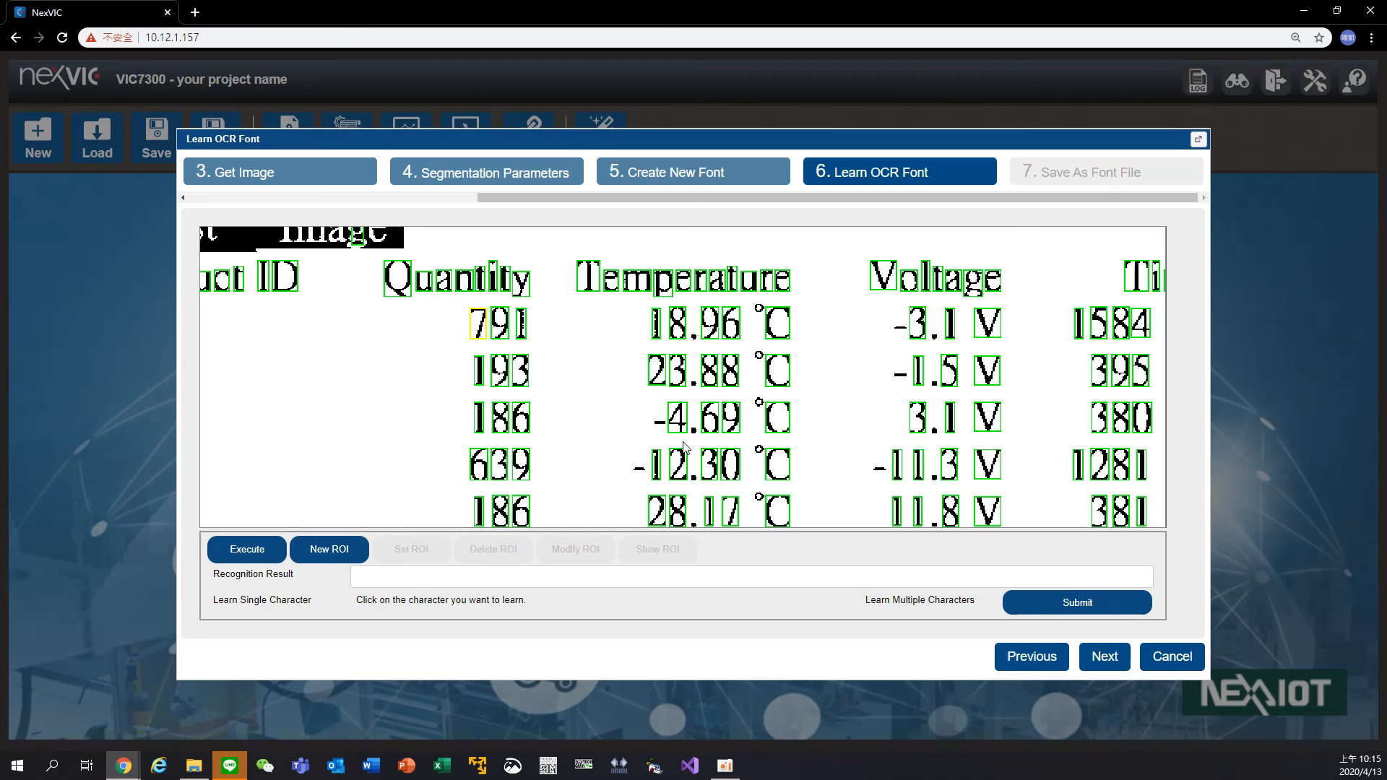
Step: Teach the 9 and the 1 in Quantity value 791 as digit characters
scroll(546, 376, "up", 4)
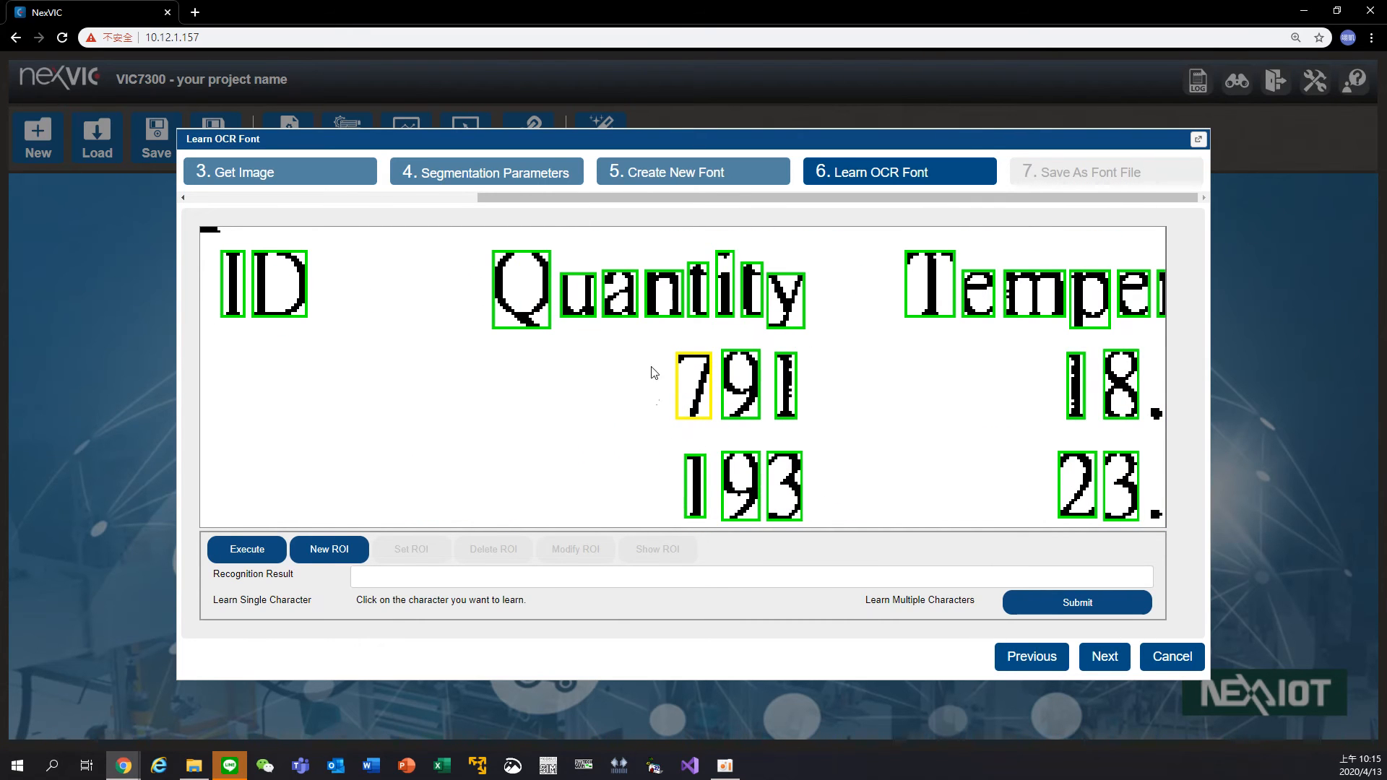
left_click(744, 382)
type("9")
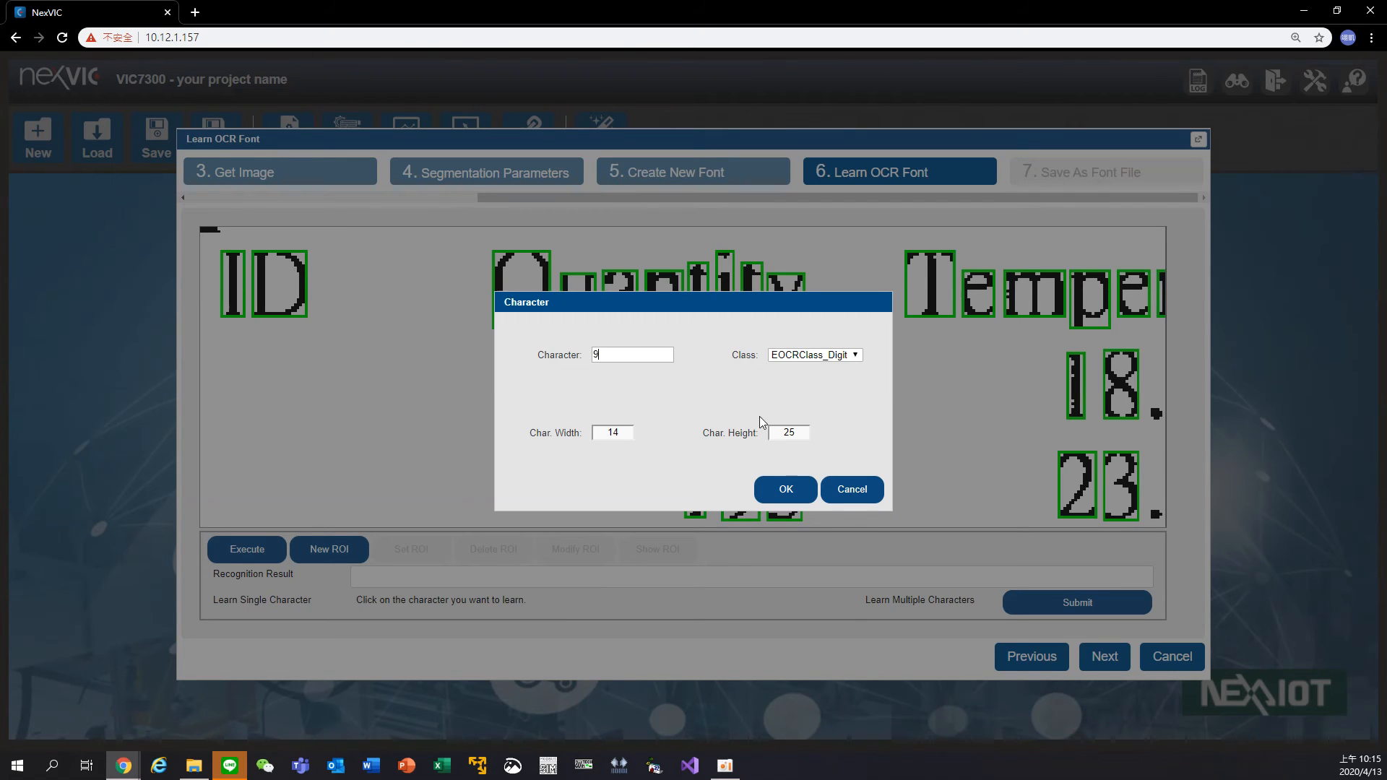
left_click(798, 489)
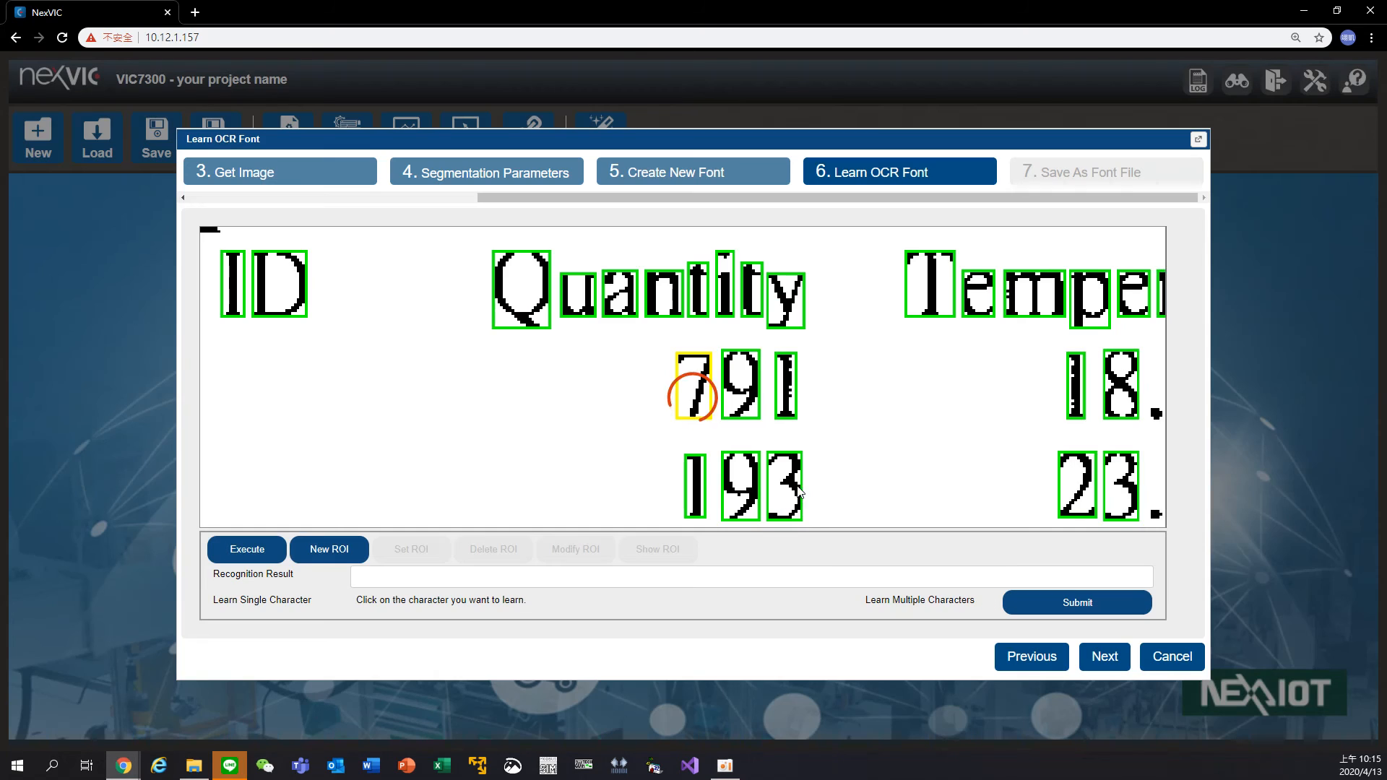
left_click(782, 397)
type("1")
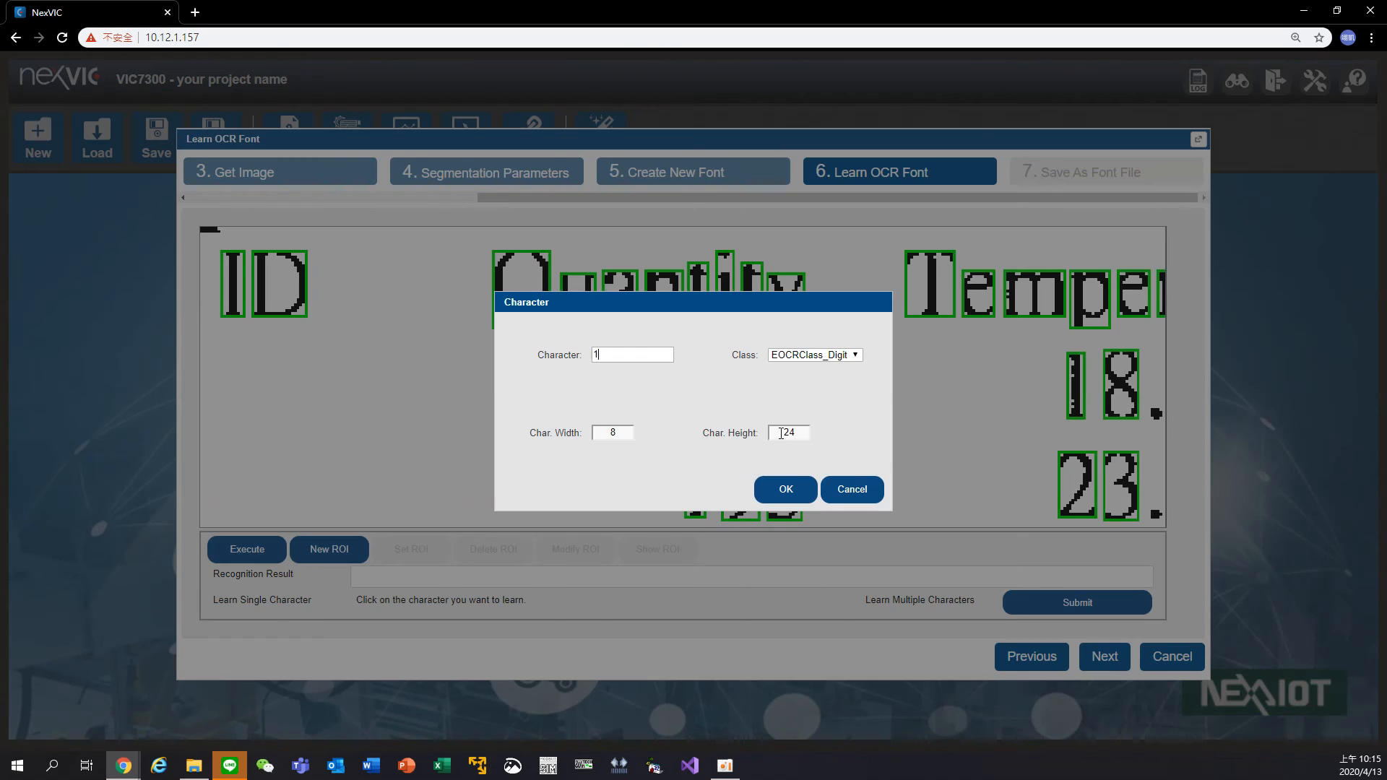
left_click(802, 494)
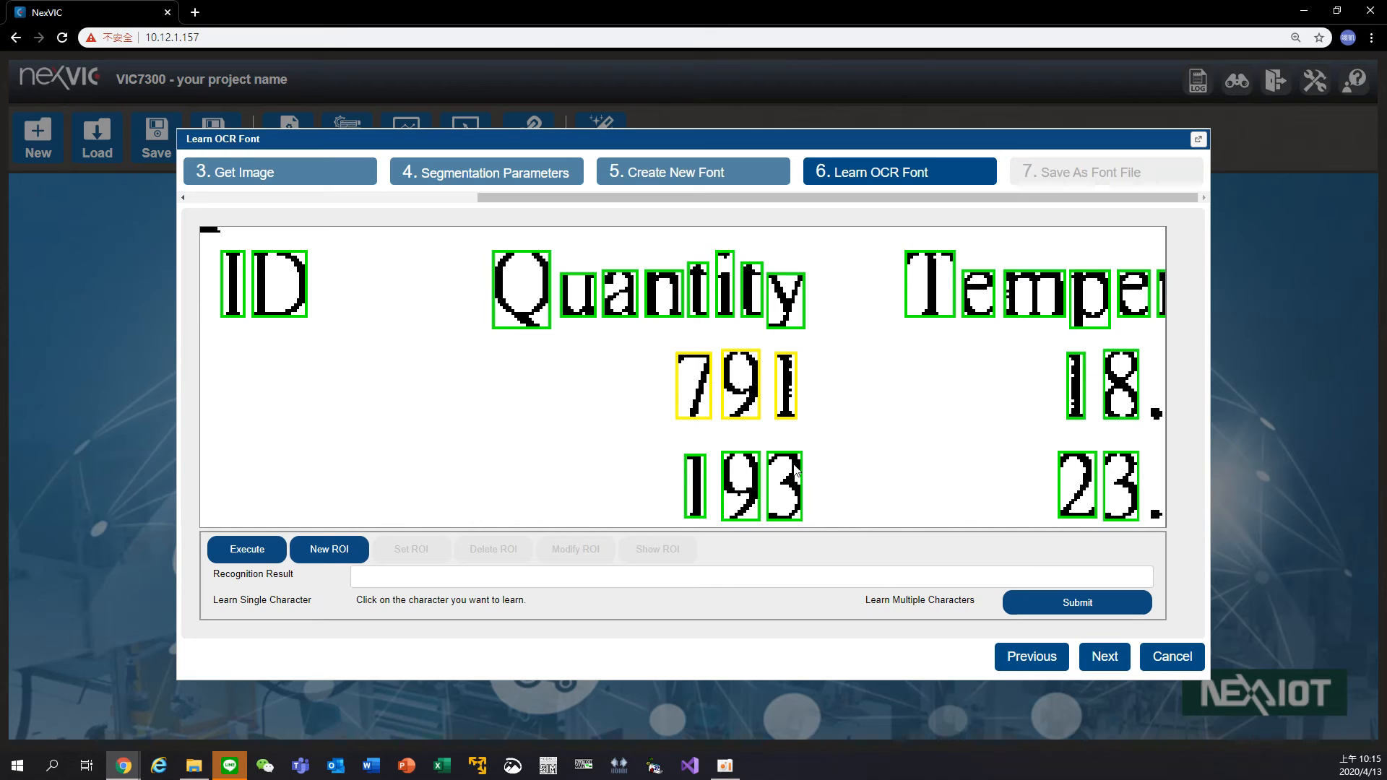
Step: Create a region of interest tightly around the Temperature value 23.88 and set it
scroll(853, 442, "down", 2)
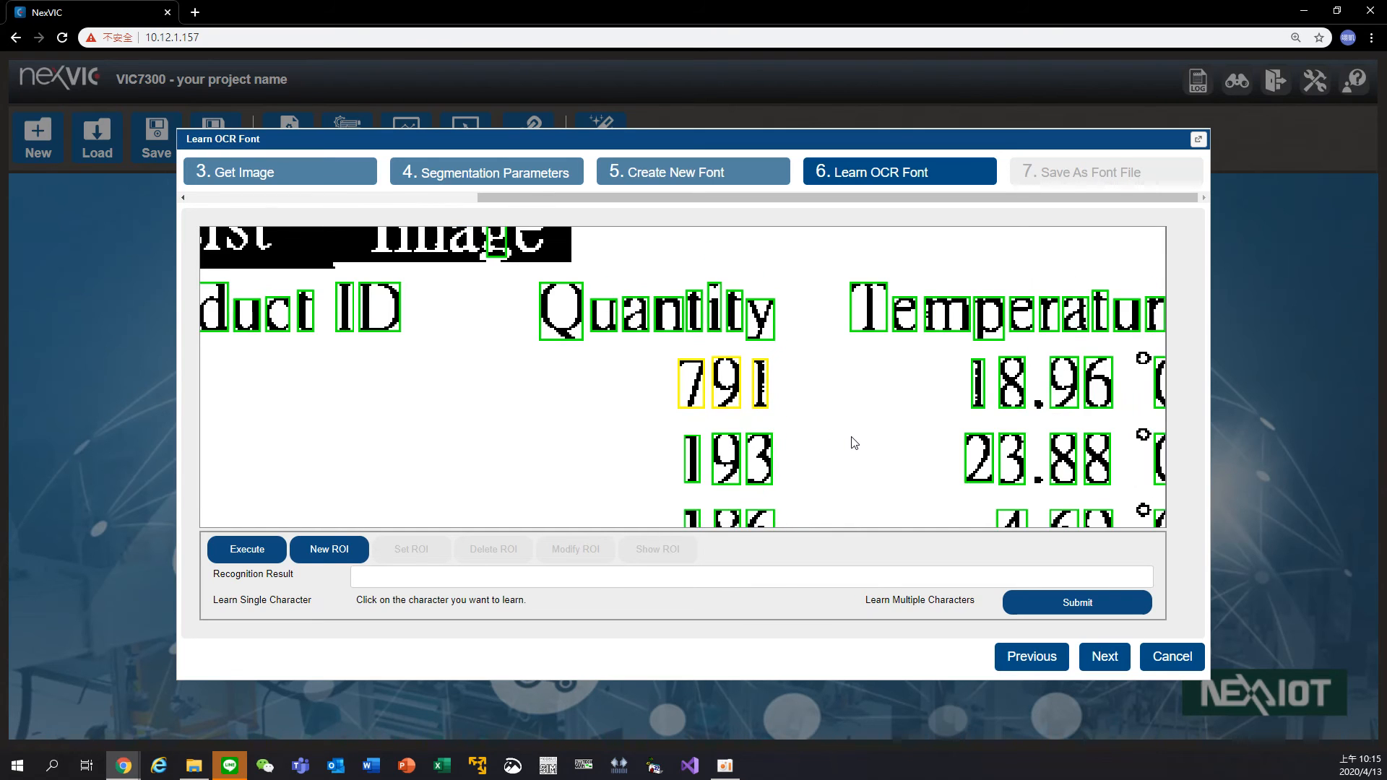
scroll(863, 453, "down", 1)
left_click_drag(856, 450, 787, 415)
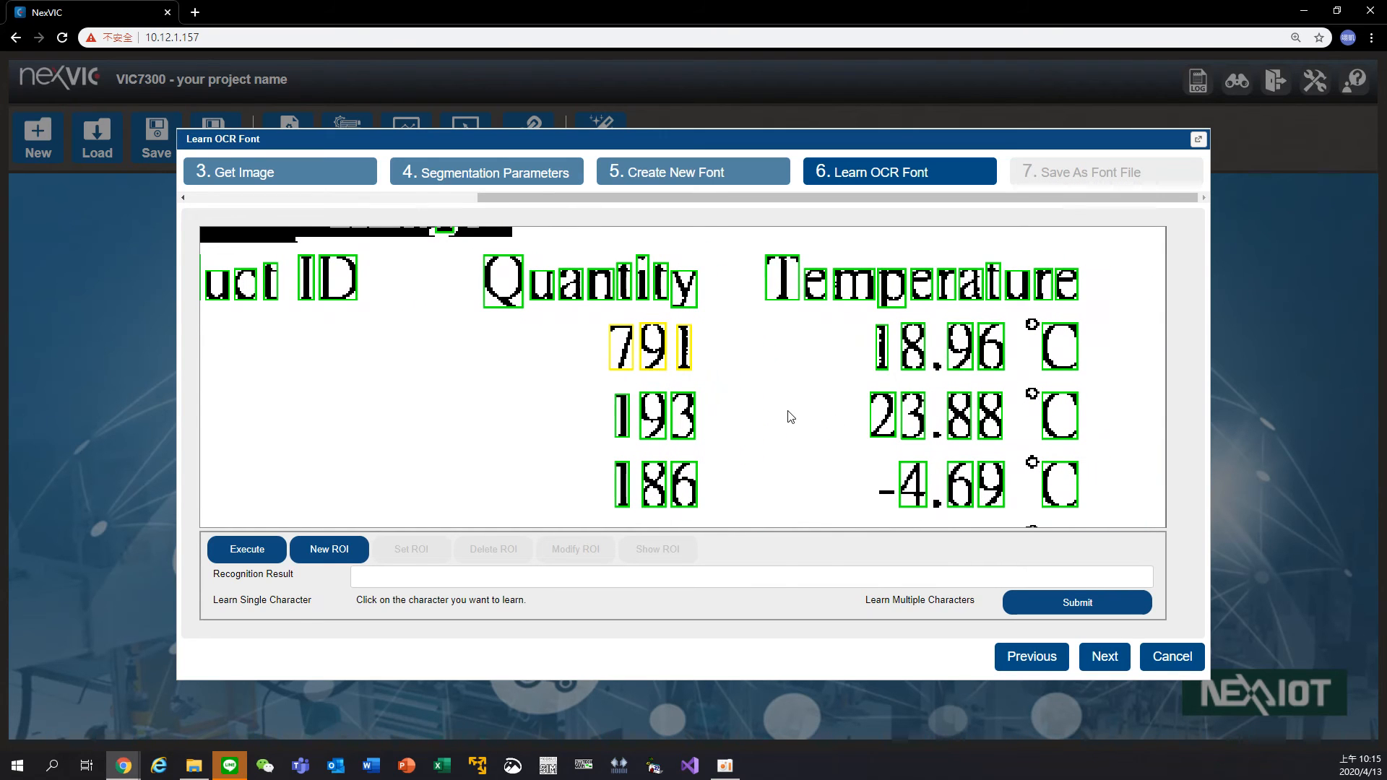
left_click(344, 556)
left_click_drag(705, 392, 872, 410)
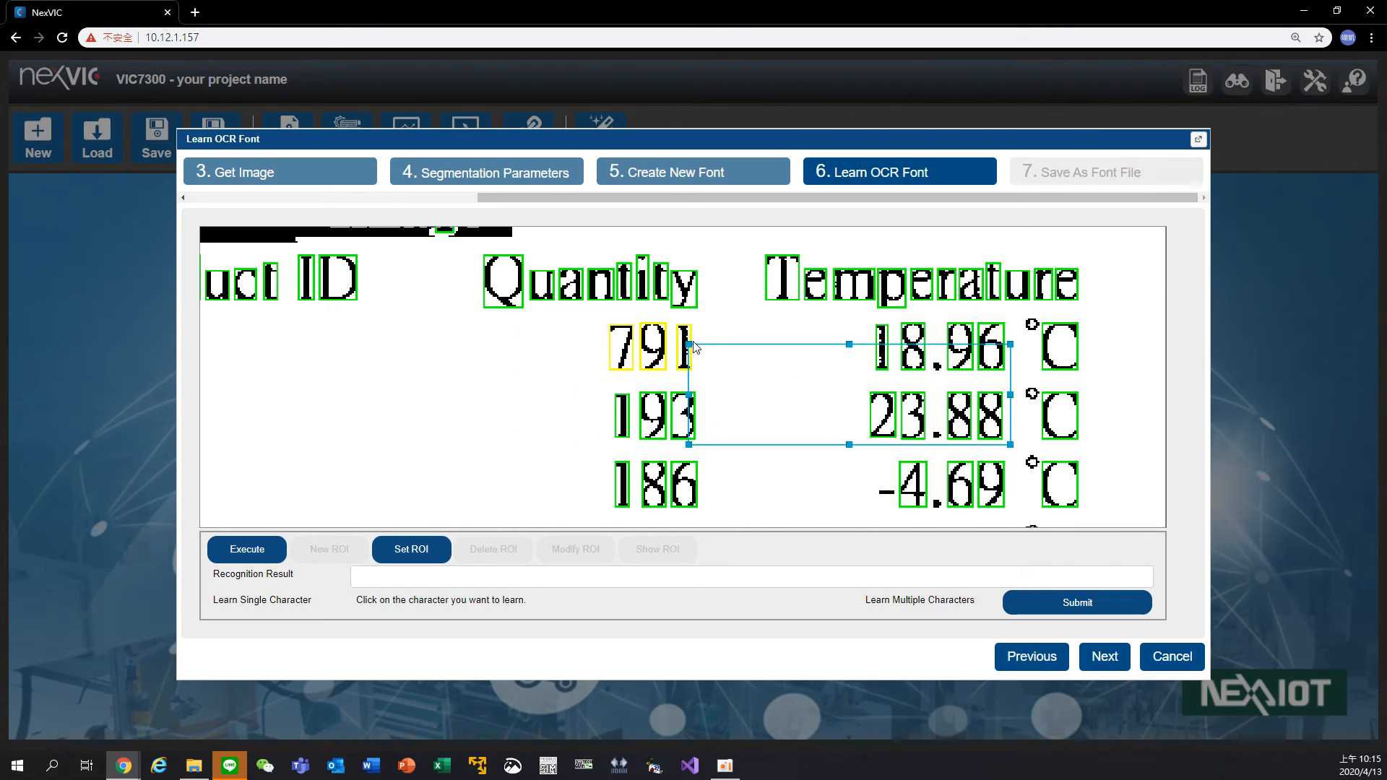
left_click_drag(688, 344, 861, 387)
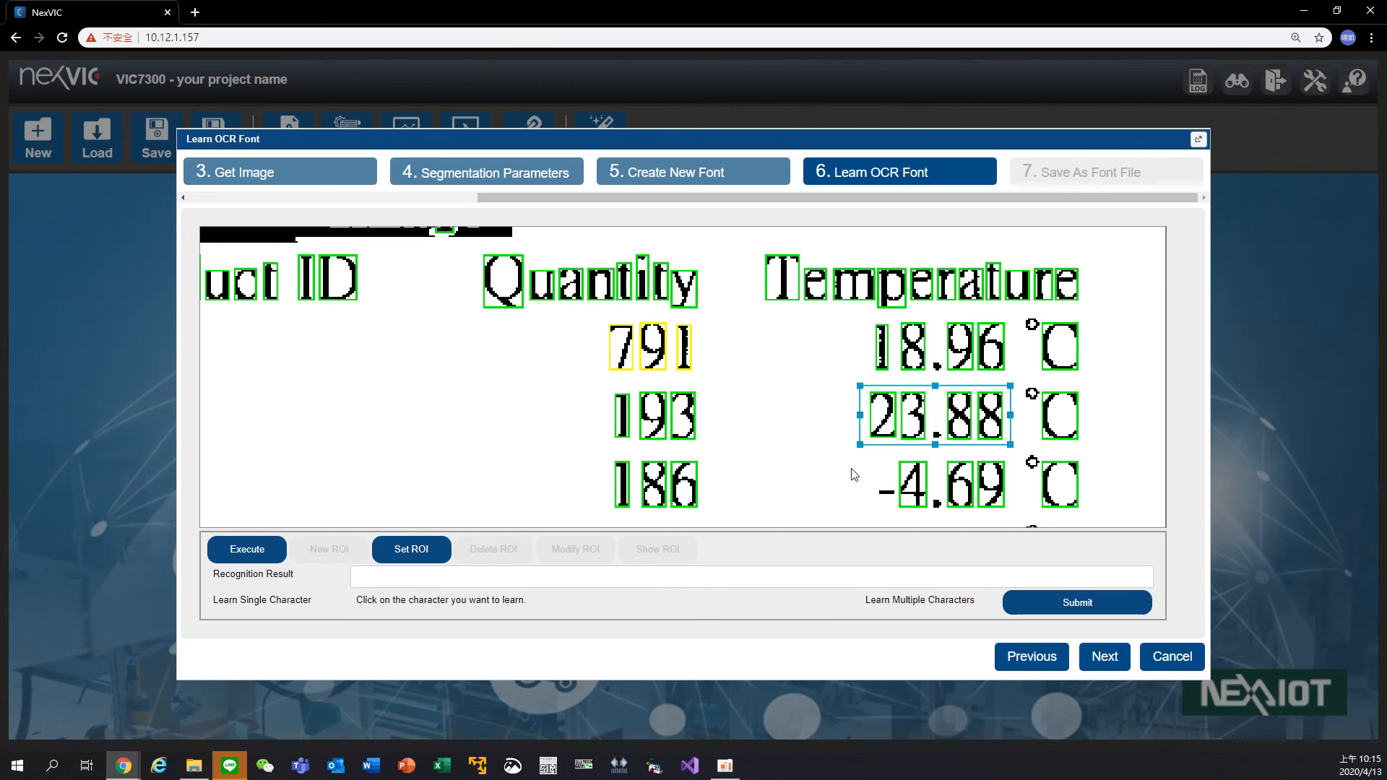
left_click(415, 552)
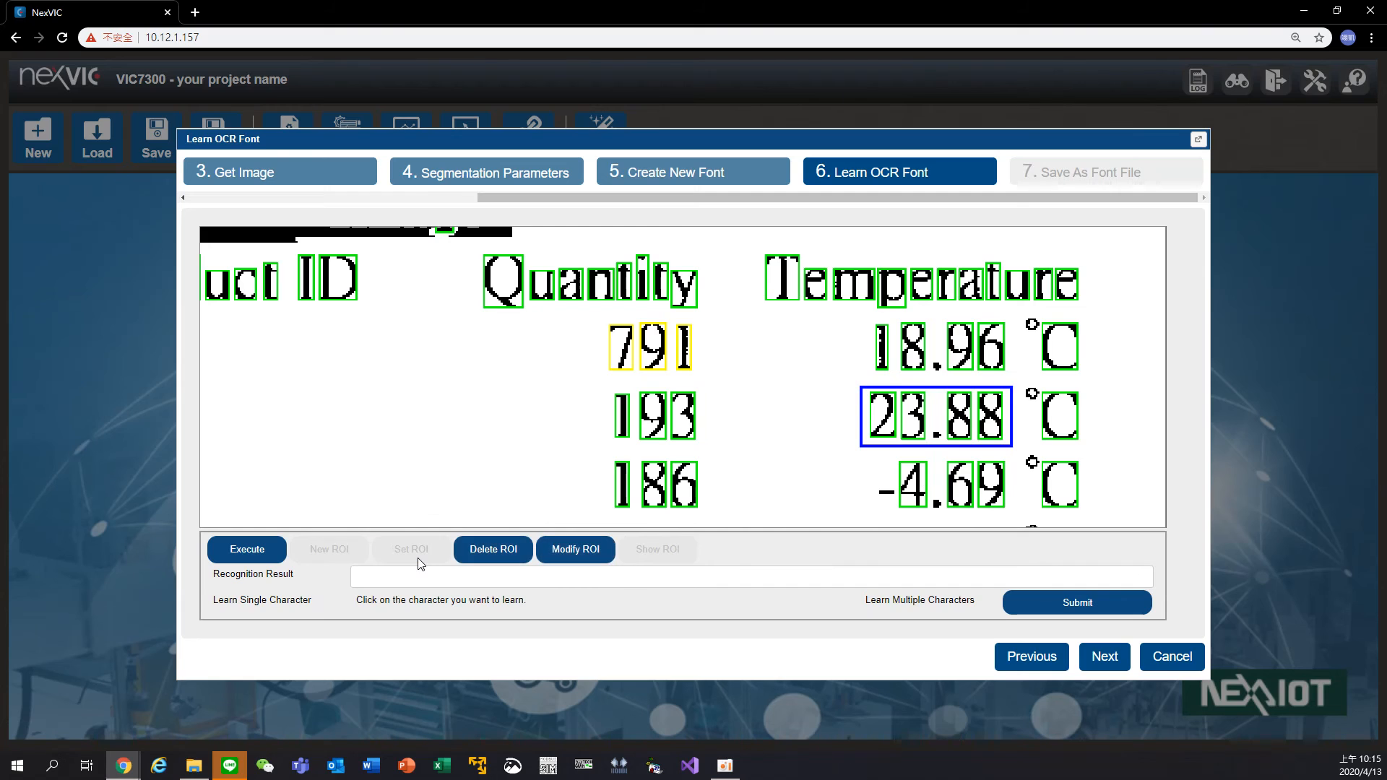
Step: Run recognition on the 23.88 region and teach its four boxed characters together as 2388
left_click(253, 547)
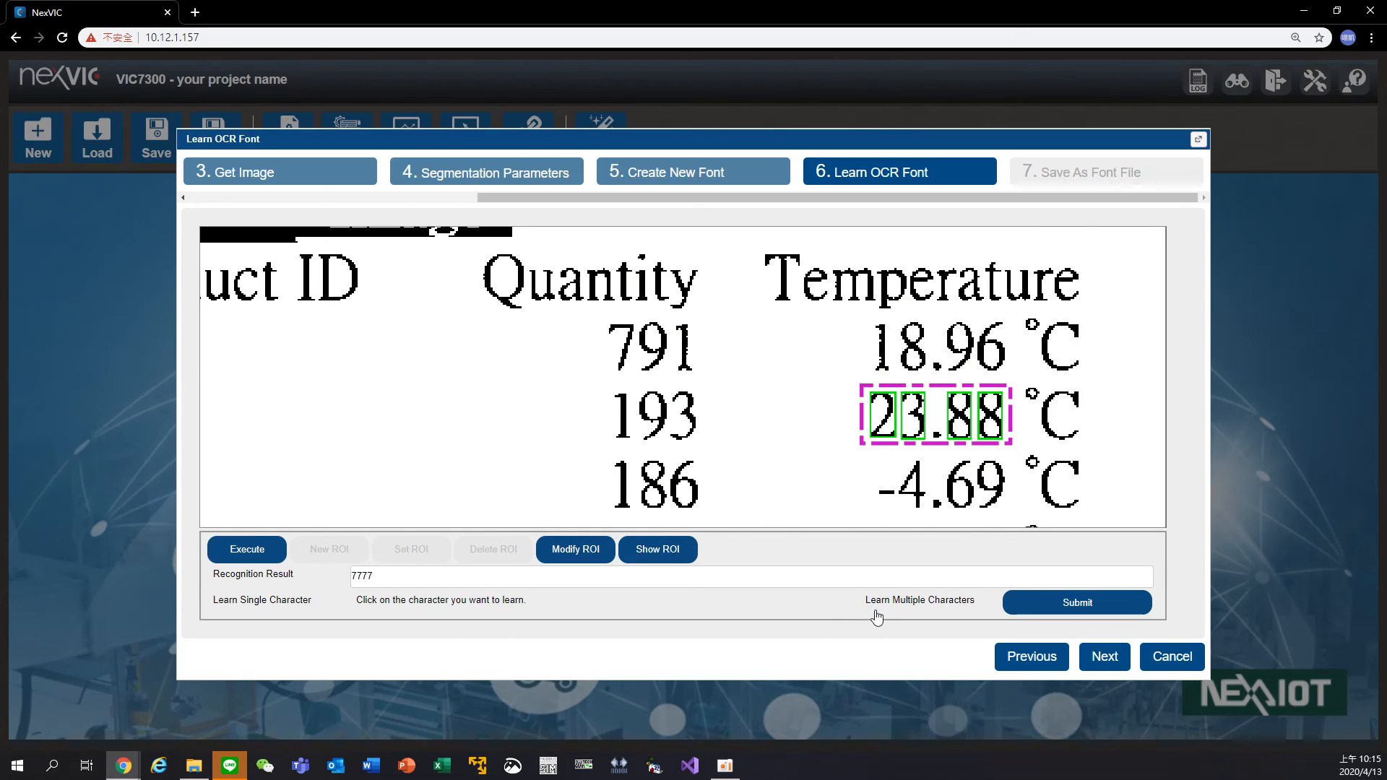
left_click(1037, 612)
left_click(630, 427)
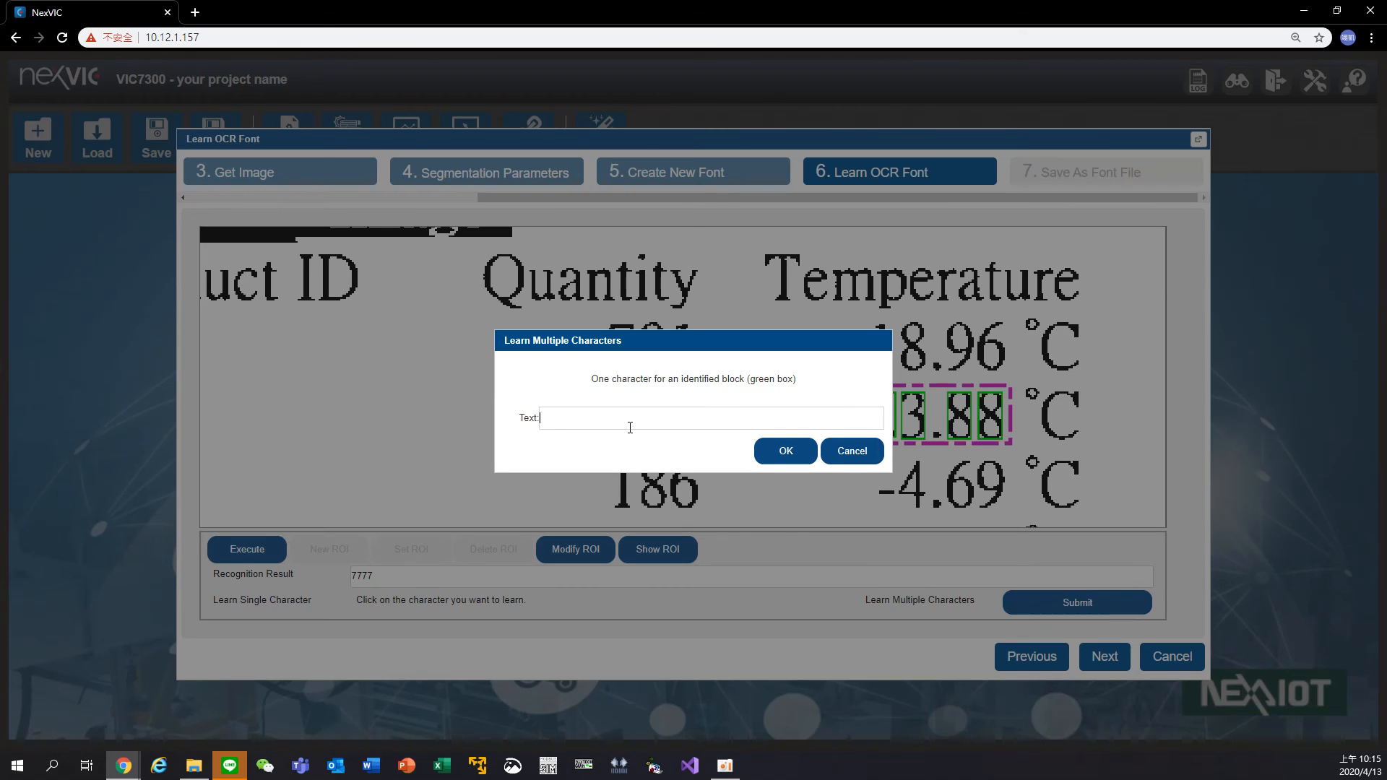
type("2388")
left_click_drag(774, 340, 732, 356)
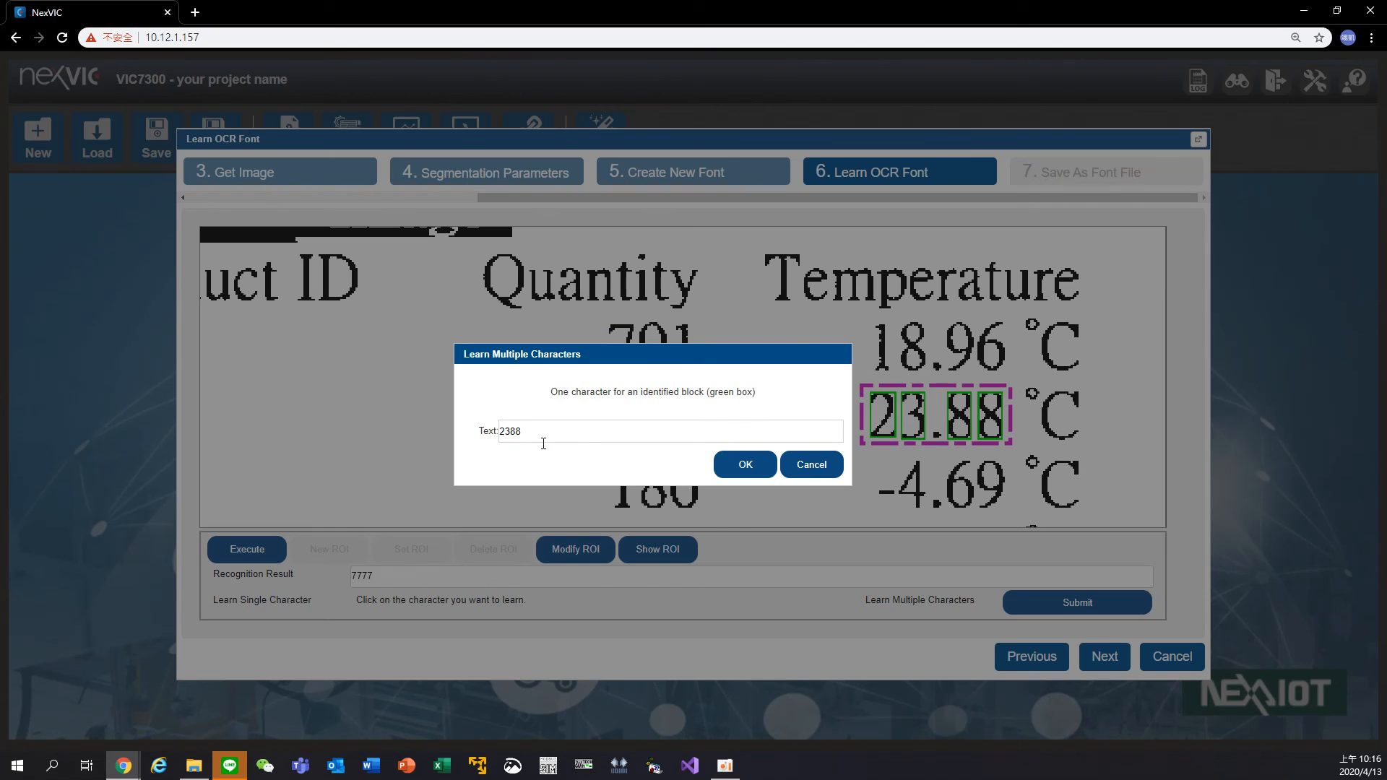
left_click(745, 465)
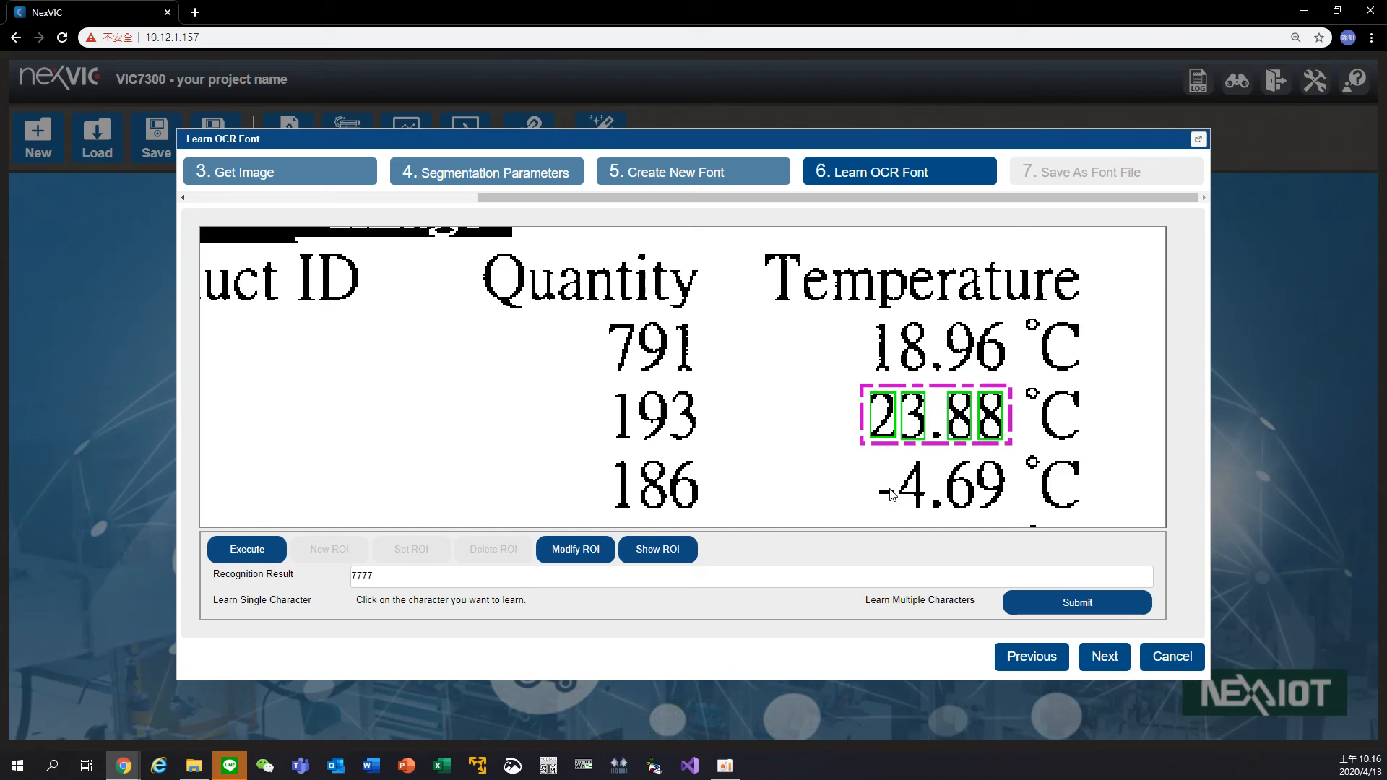
Step: Move the region of interest onto the Temperature value -4.69 and set it there
right_click(928, 443)
left_click(952, 473)
left_click_drag(933, 433, 939, 495)
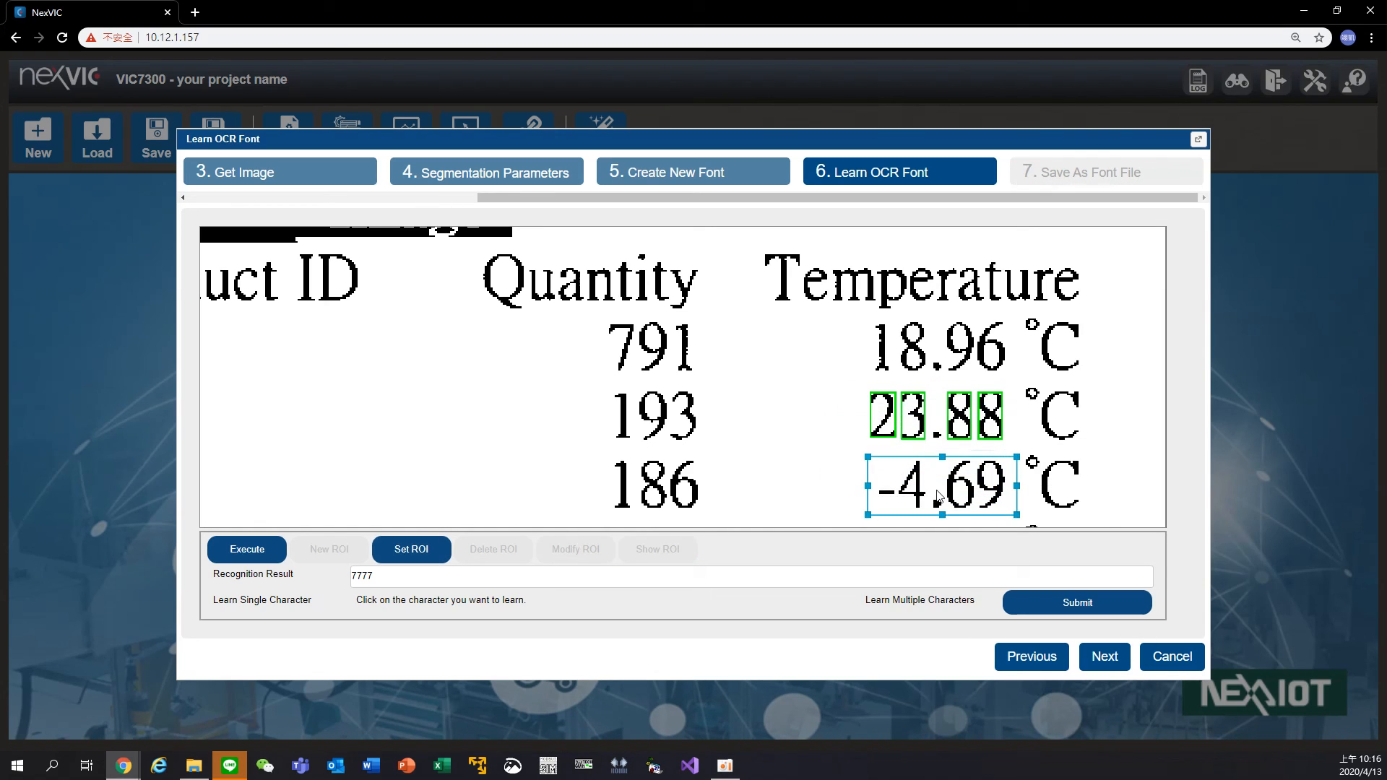
right_click(938, 496)
left_click(963, 507)
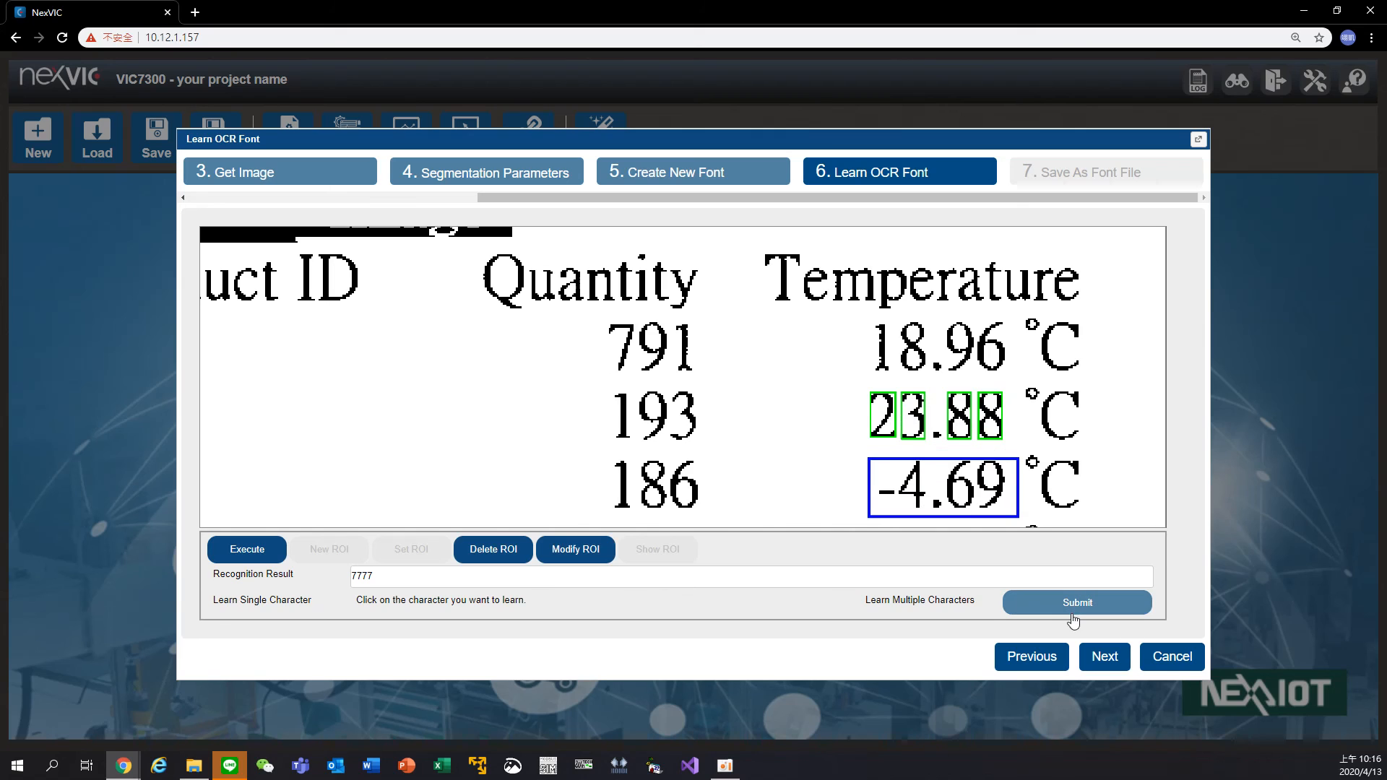
Step: Run recognition on the -4.69 region and teach its three boxed characters together as 469
left_click(246, 548)
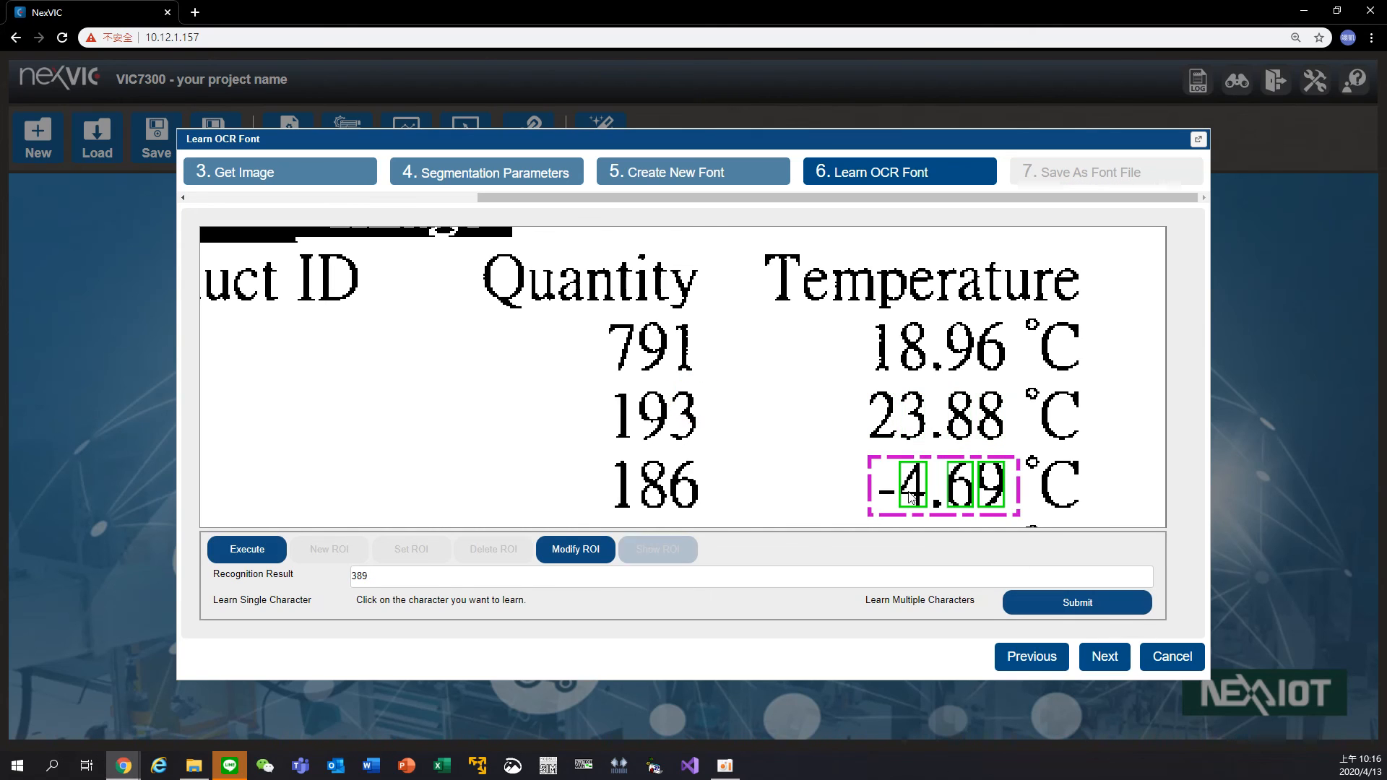
left_click(1062, 602)
type("469")
left_click(785, 451)
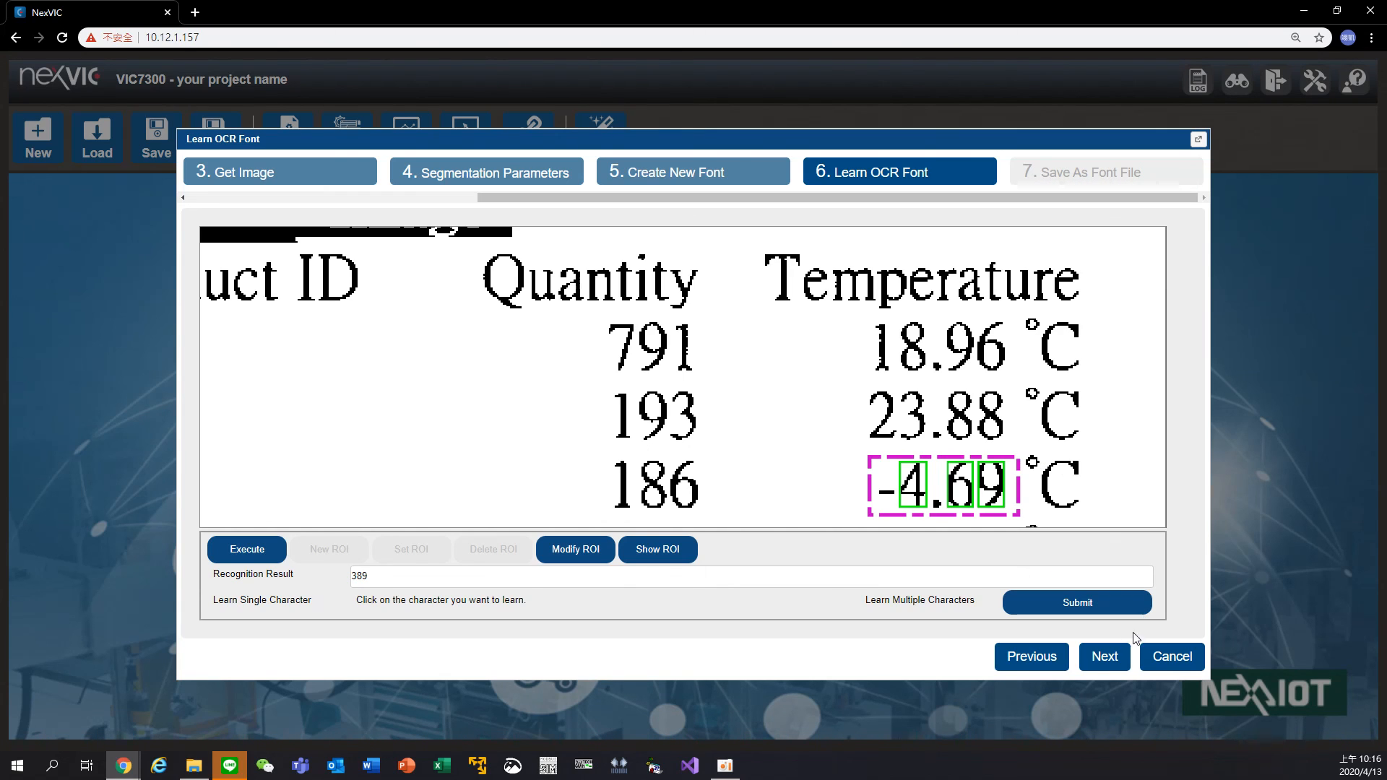
Step: Save the learned font as fontfile1 and finish the font learning wizard
left_click(1103, 656)
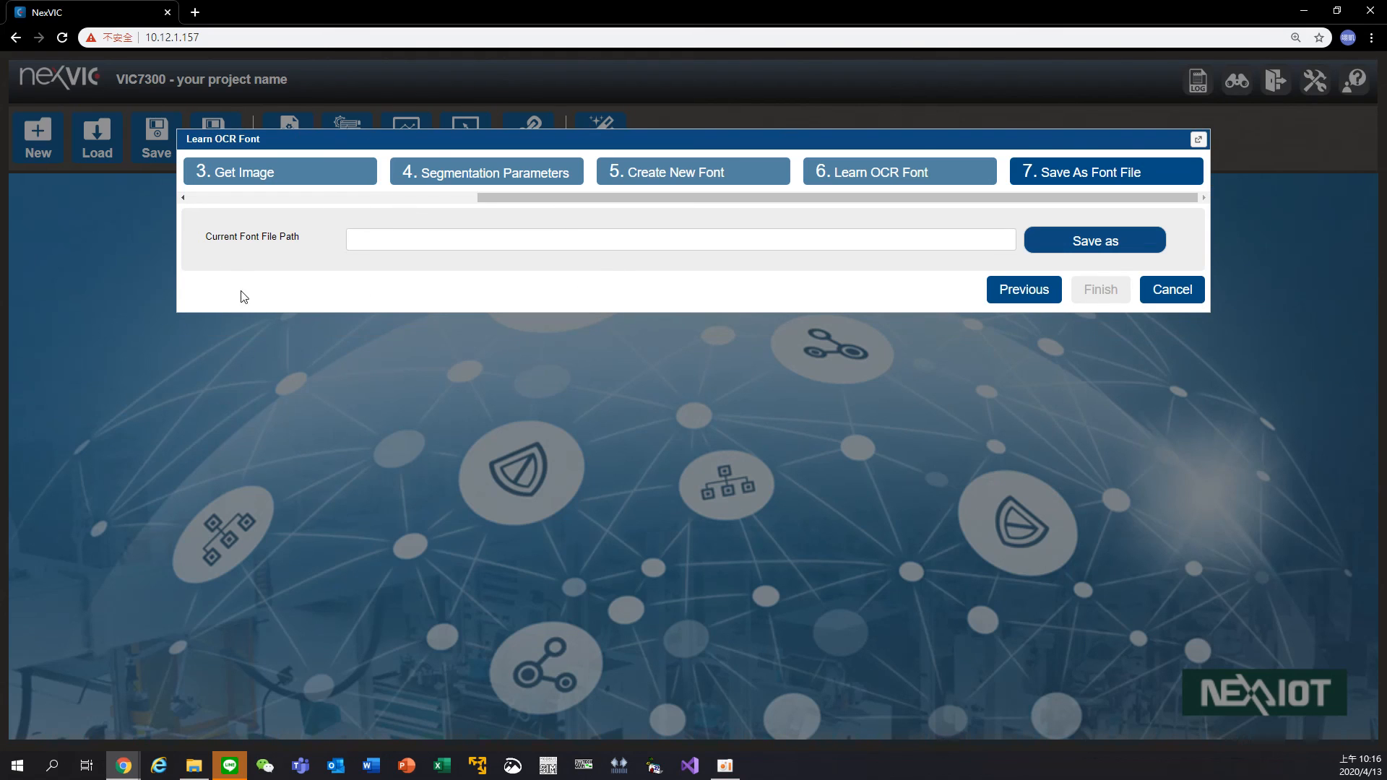
left_click(1089, 249)
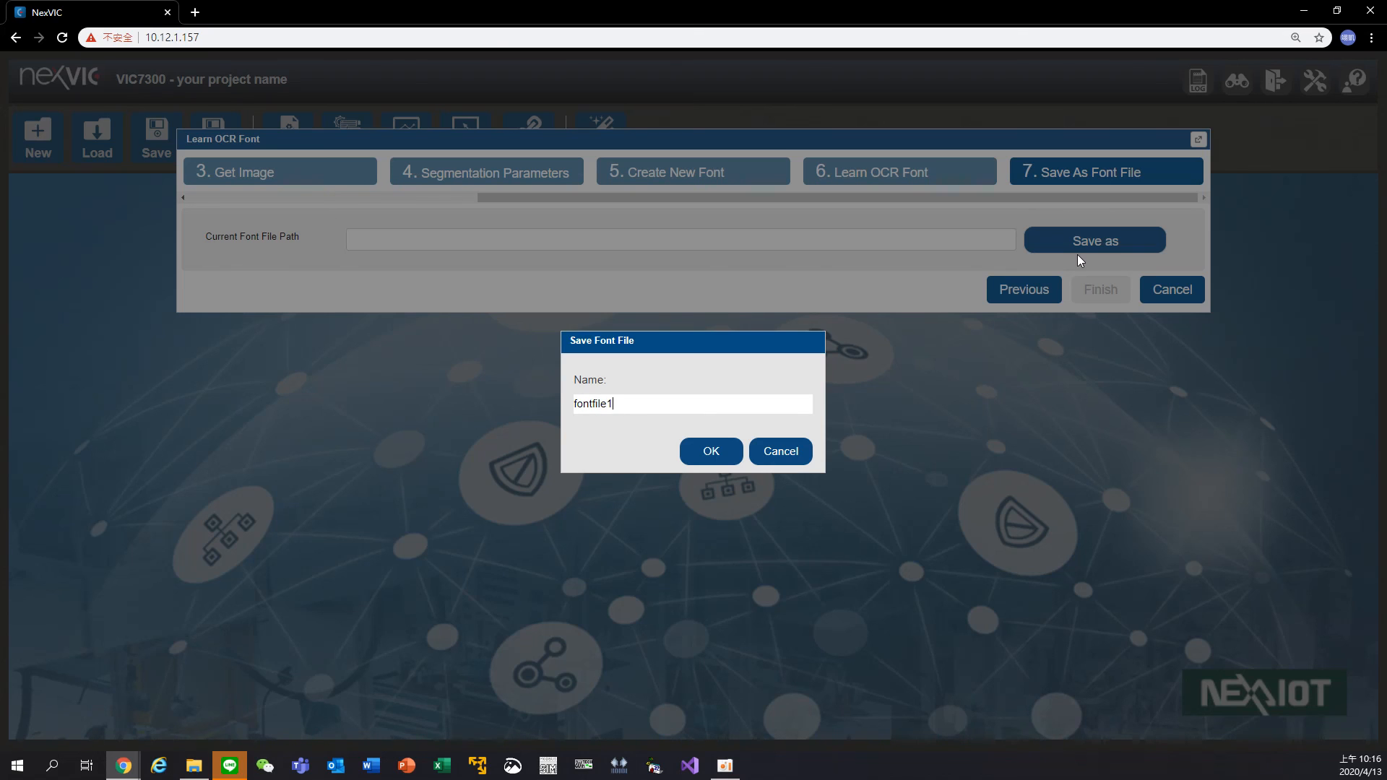
left_click(724, 454)
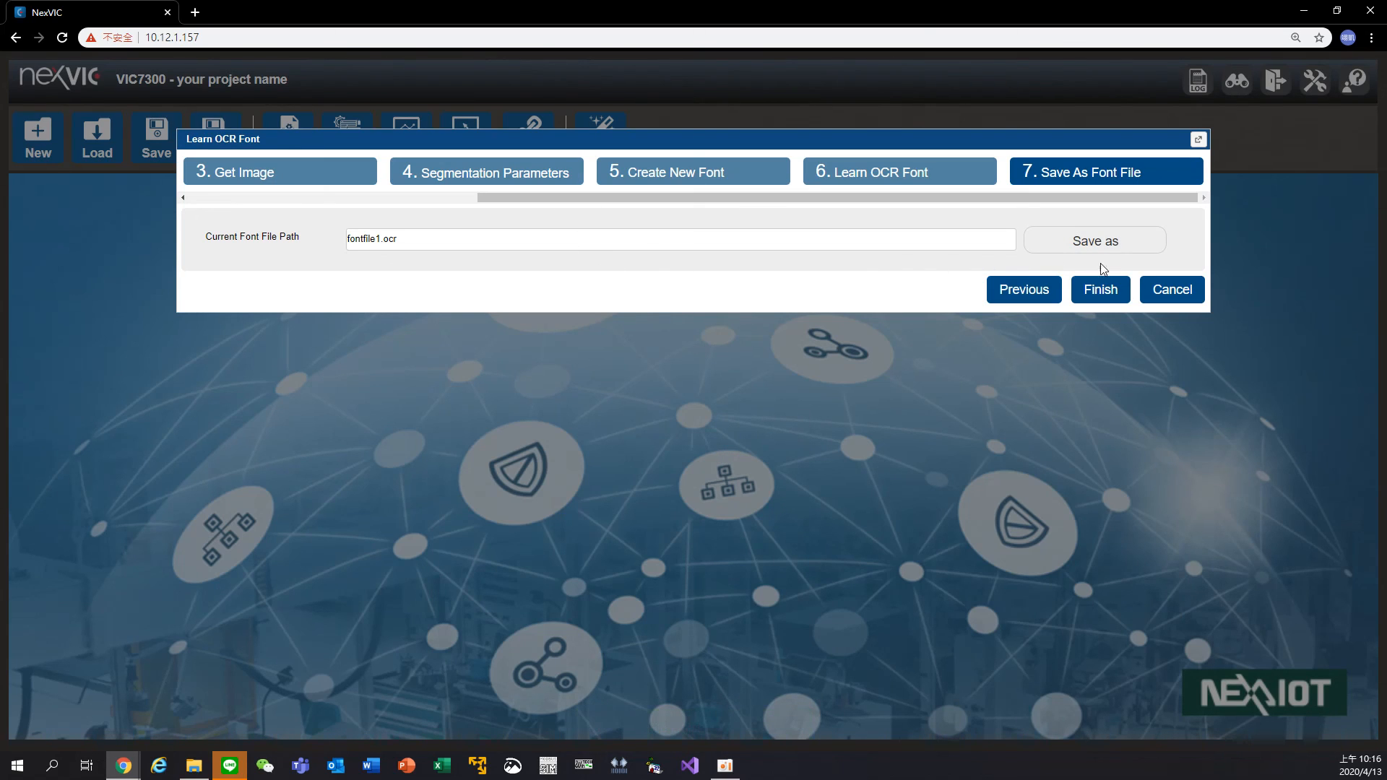
left_click(1105, 293)
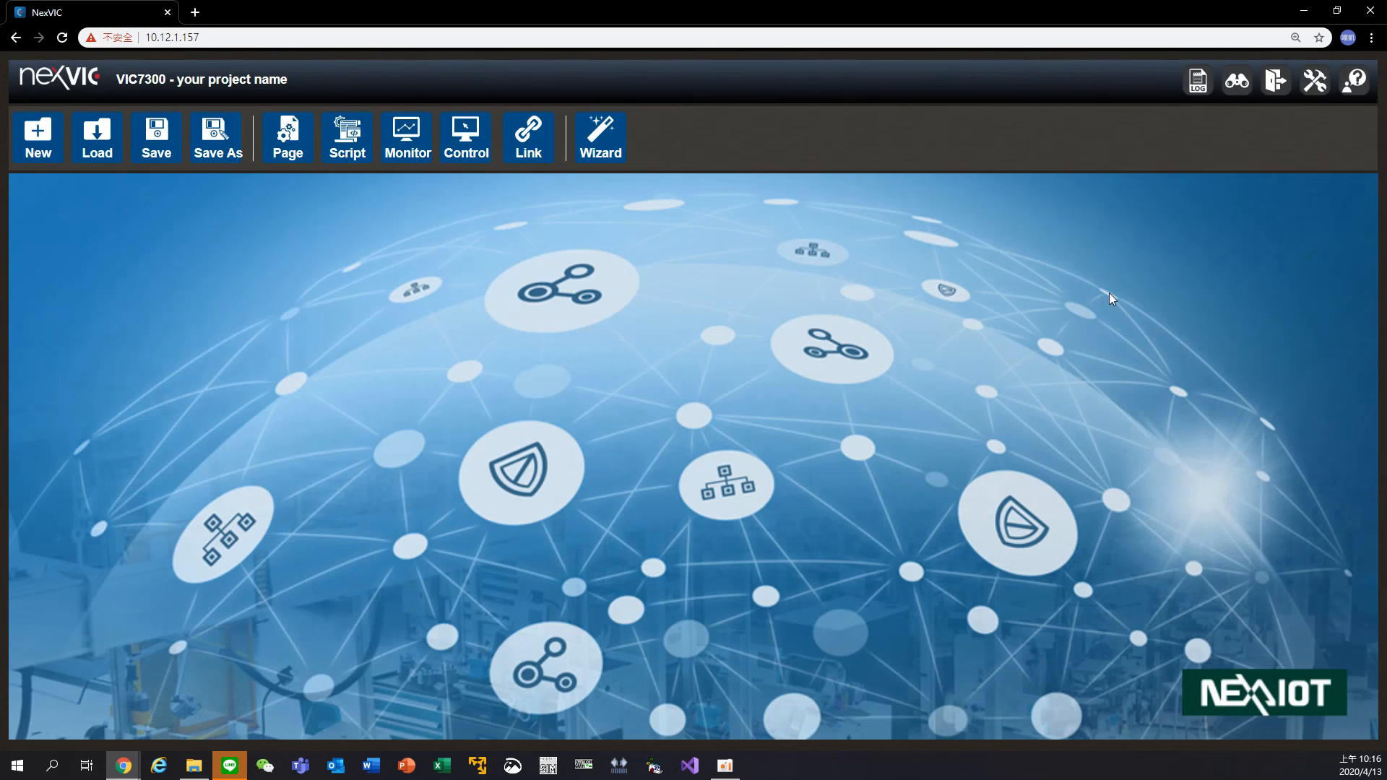